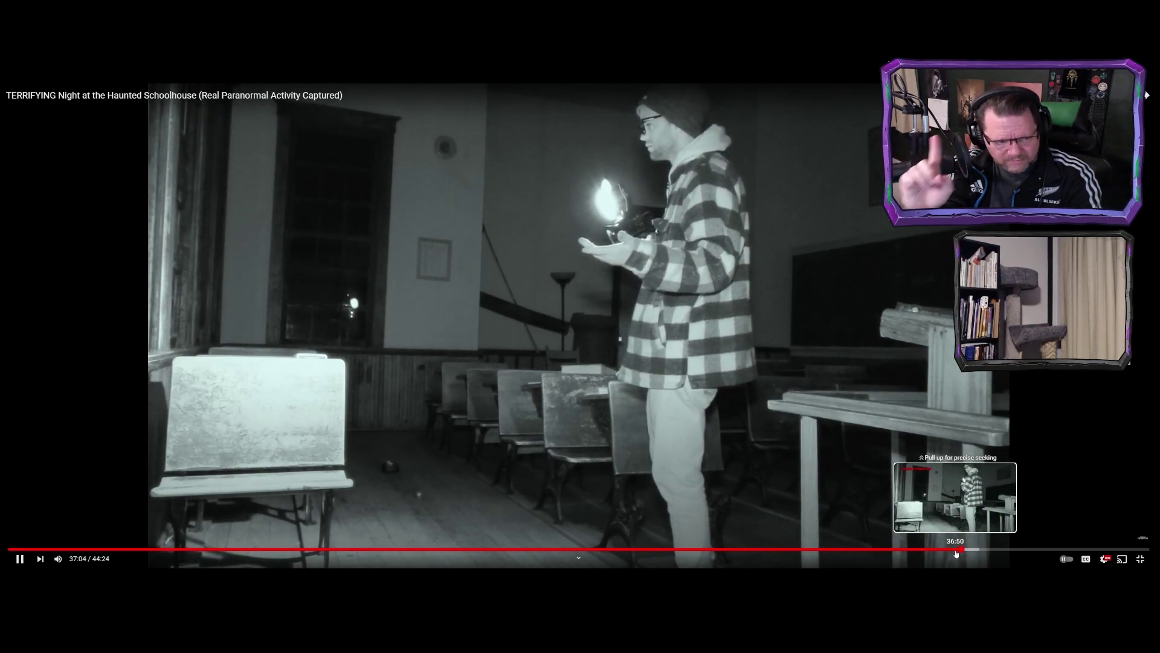
# Pause the haunted schoolhouse video and switch to the recorded clip in Adobe Audition
pyautogui.press('space')
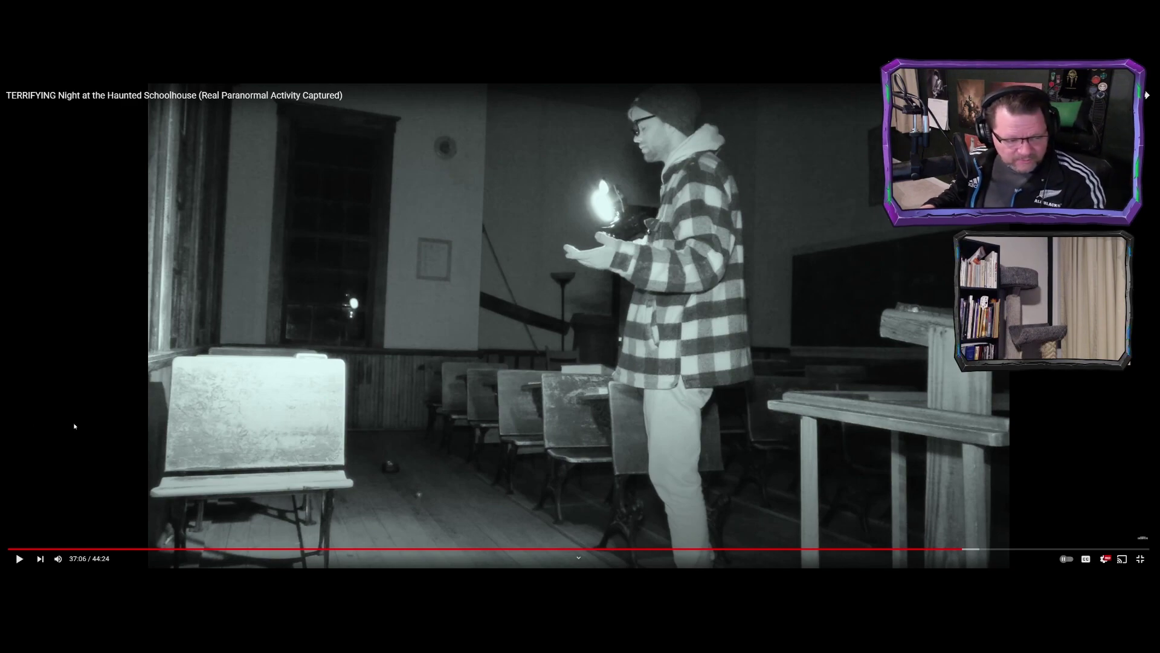
pyautogui.hotkey('alt', 'Tab')
pyautogui.hotkey('alt', 'Tab')
pyautogui.hotkey('alt', 'Tab')
pyautogui.hotkey('alt', 'Tab')
pyautogui.hotkey('alt', 'Tab')
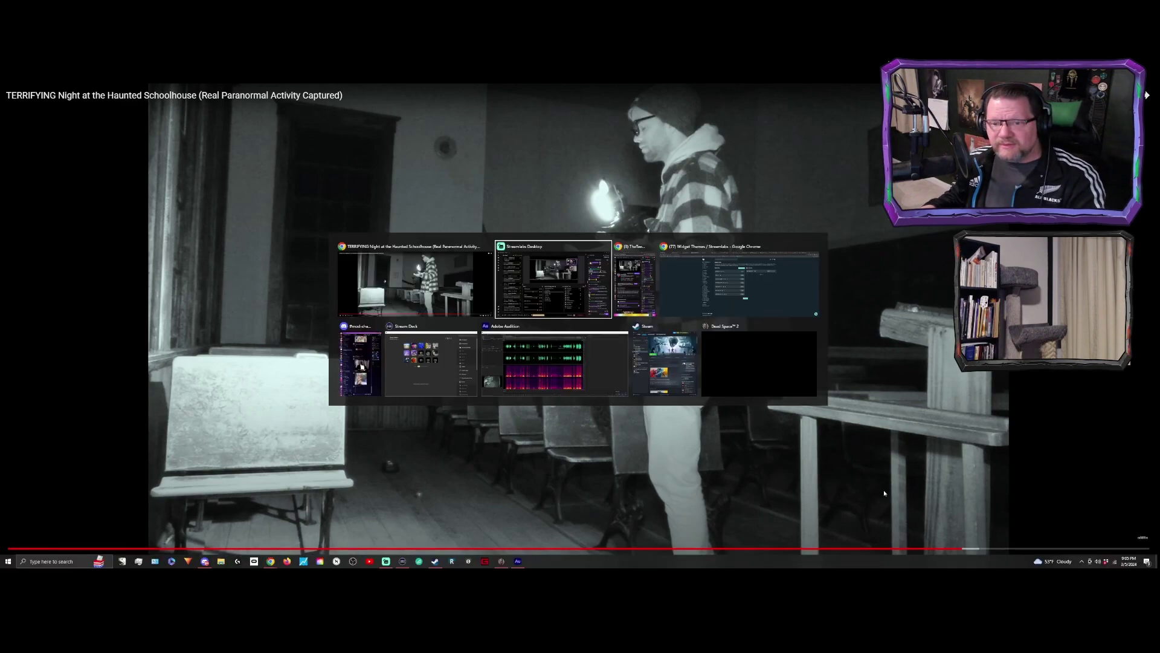
pyautogui.hotkey('alt', 'Tab')
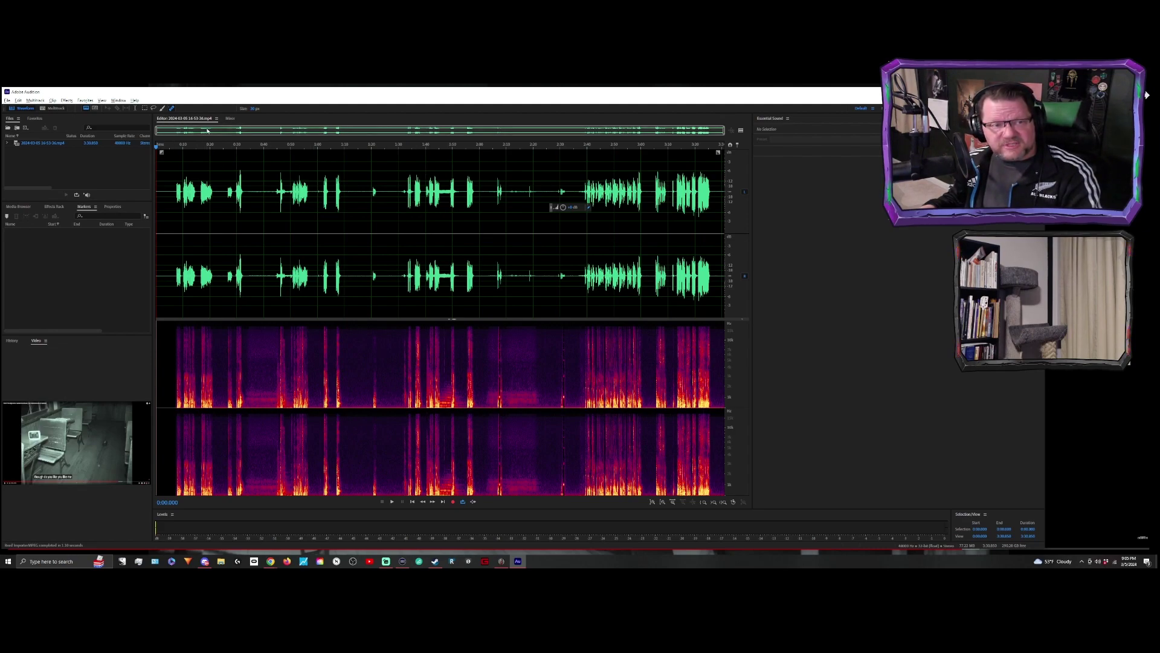
pyautogui.hotkey('alt', 'Tab')
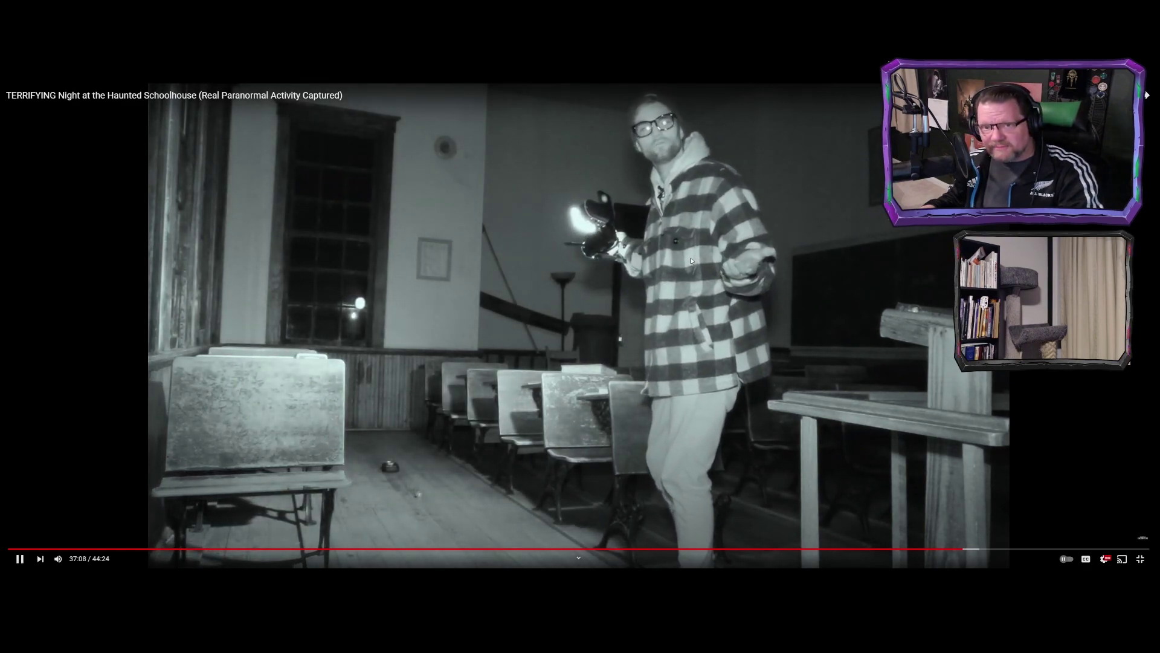
pyautogui.hotkey('alt', 'Tab')
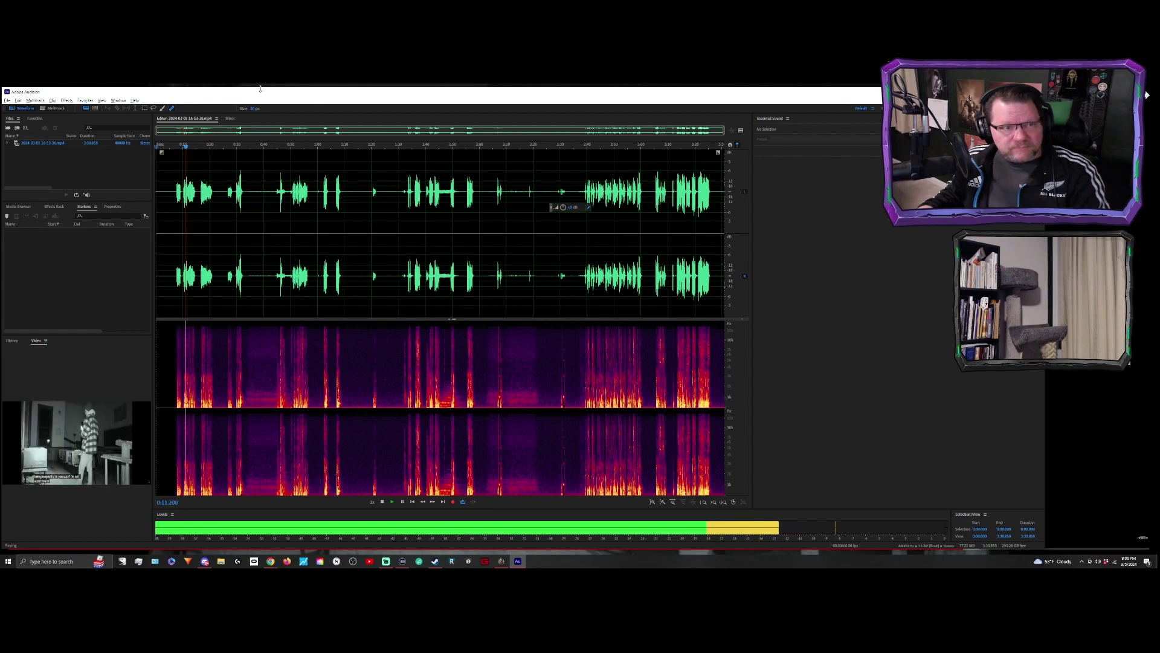
# Play the recorded clip with the waveform magnified and listen through its conversation and quiet gaps
pyautogui.click(169, 131)
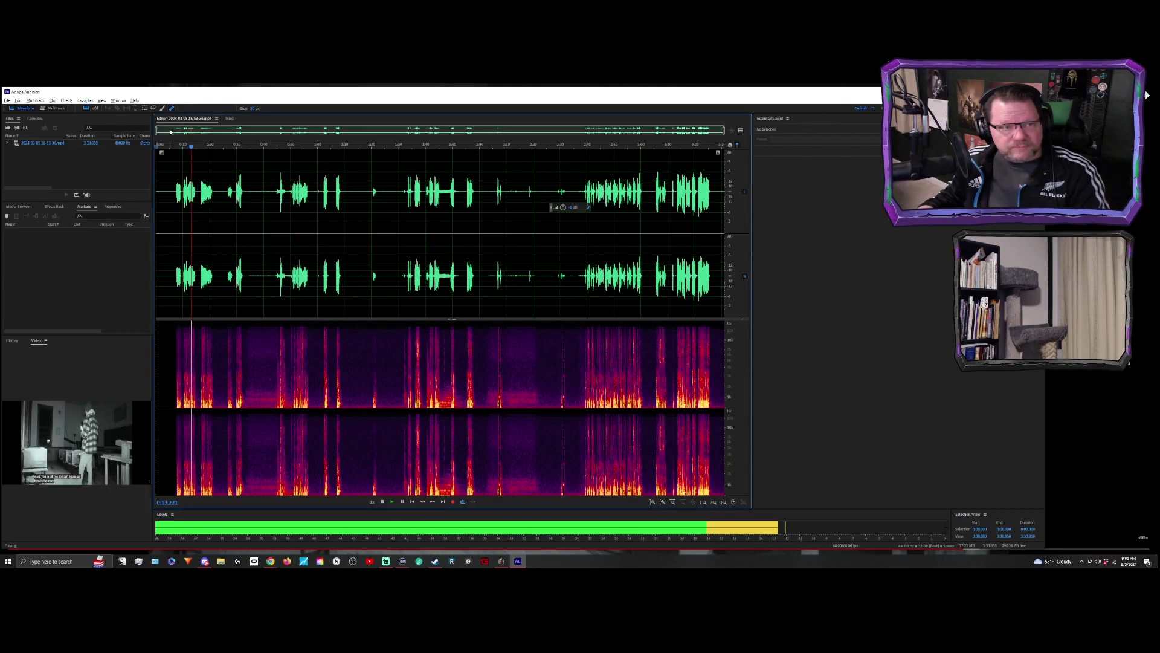
pyautogui.moveTo(170, 131); pyautogui.dragTo(196, 131)
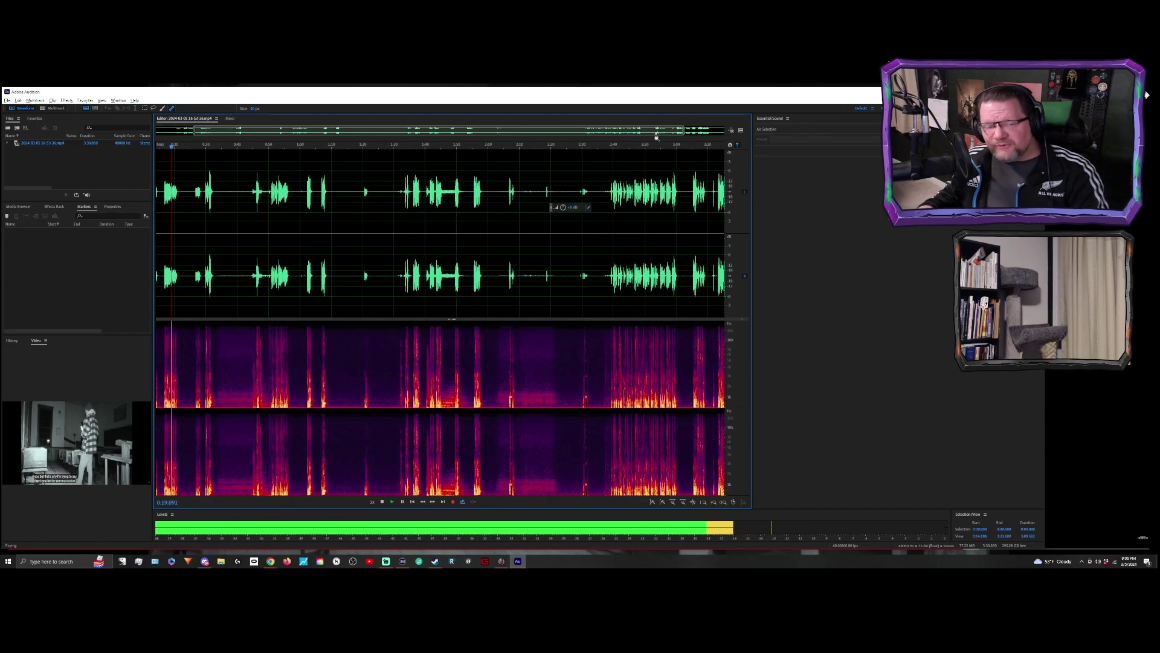
pyautogui.moveTo(723, 131); pyautogui.dragTo(309, 130)
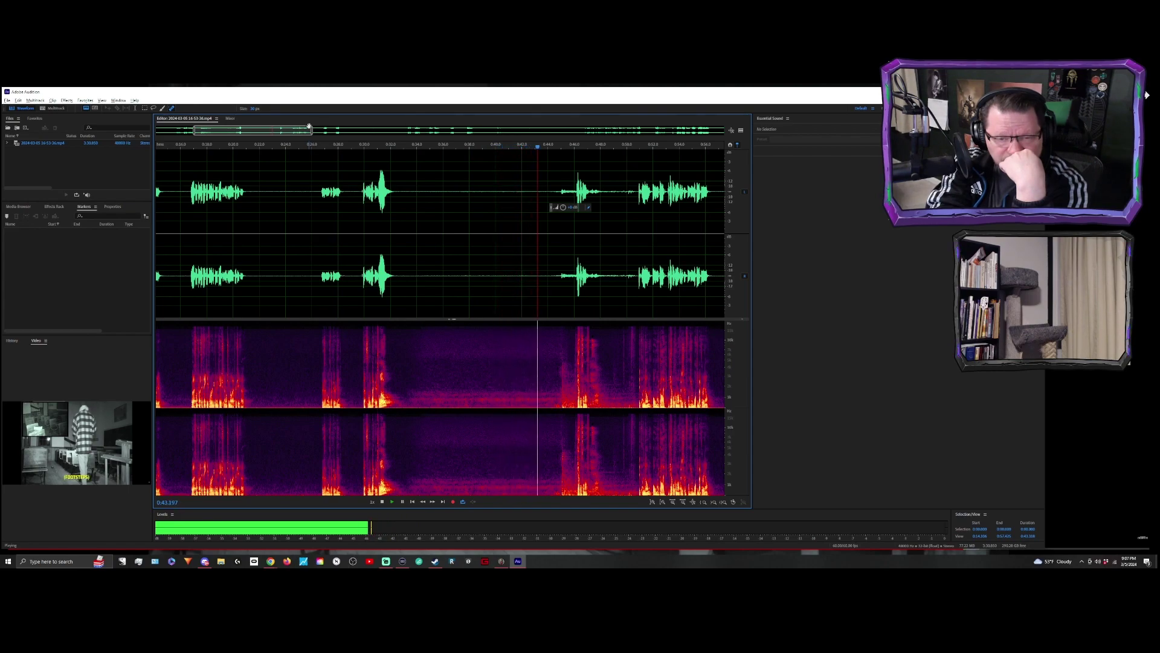
pyautogui.press('space')
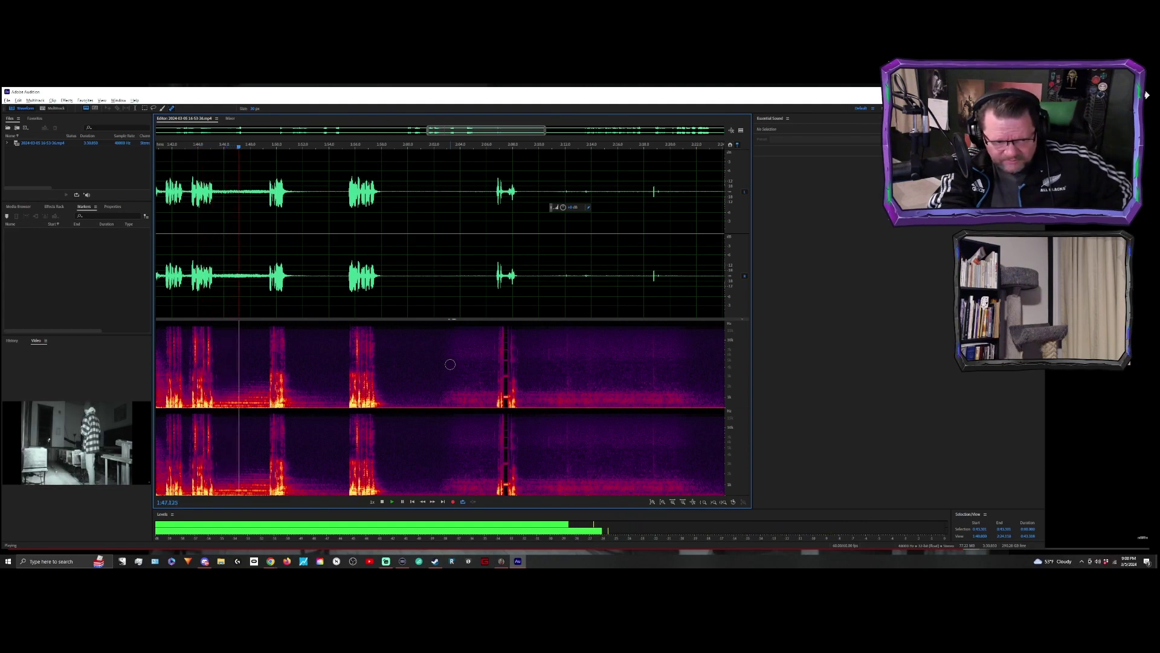
pyautogui.press('space')
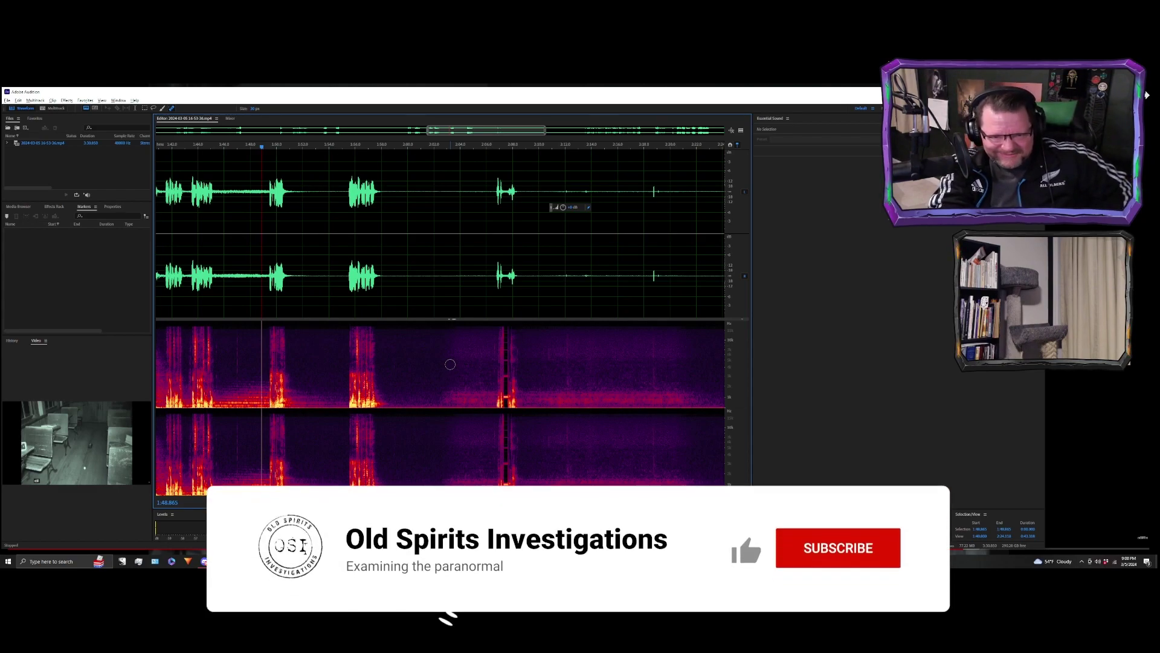
pyautogui.press('space')
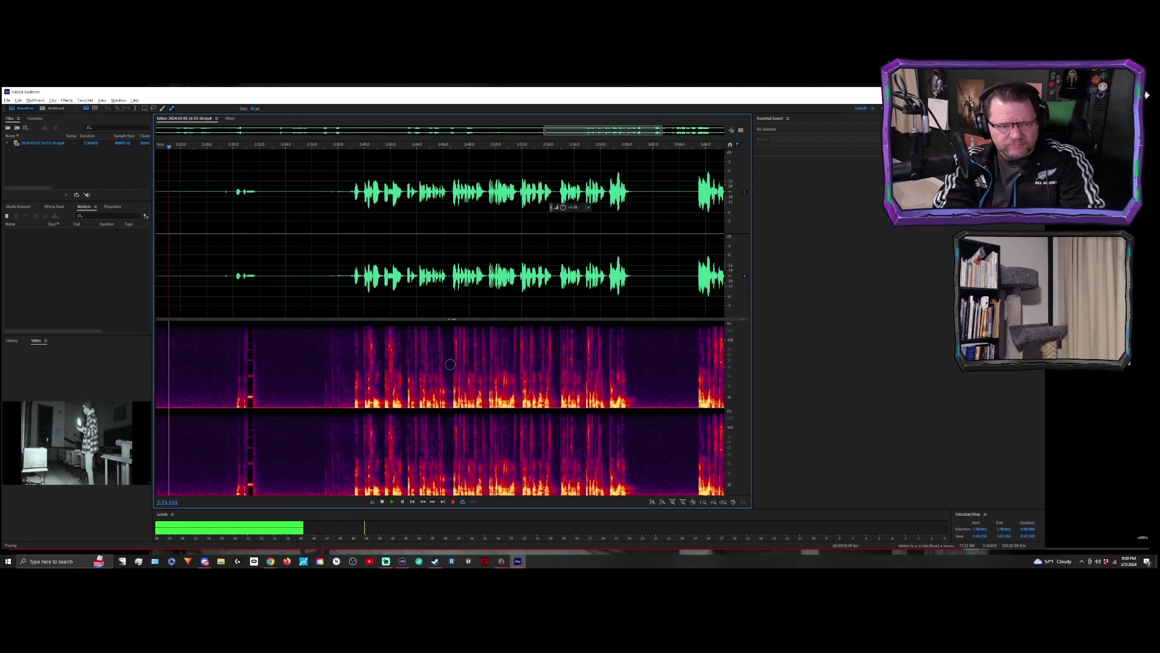
pyautogui.press('space')
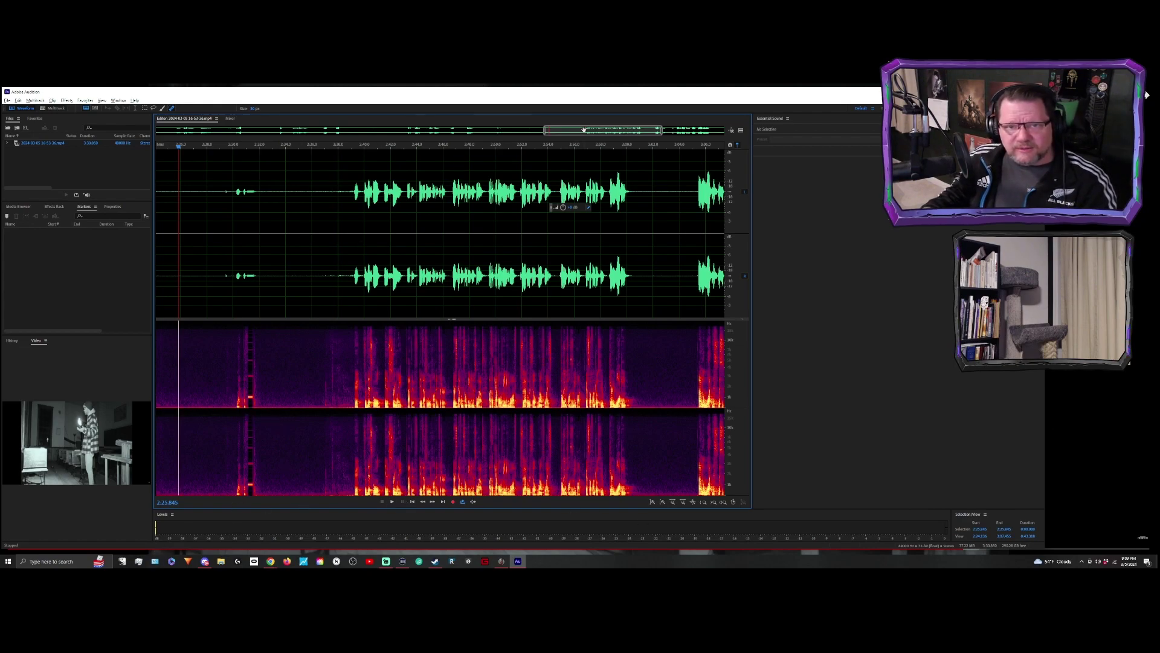
# Select the quiet passage from about 2:23.4 to 2:29.3, listen to it and amplify it
pyautogui.moveTo(602, 130); pyautogui.dragTo(563, 139)
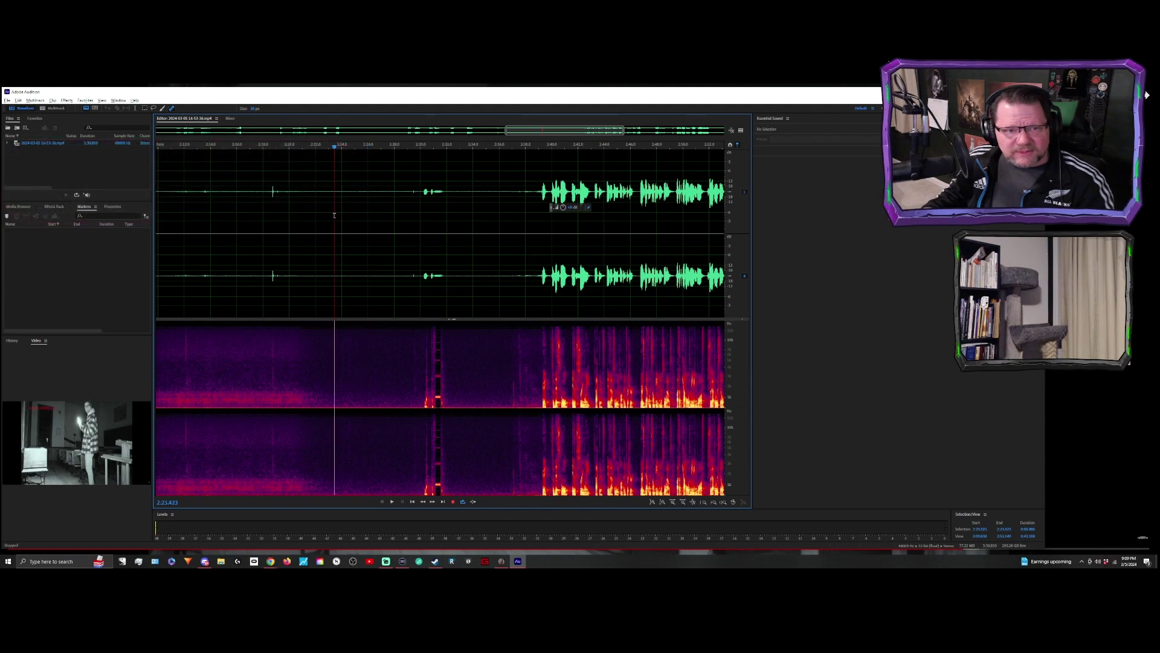
pyautogui.moveTo(334, 218); pyautogui.dragTo(410, 240)
pyautogui.press('space')
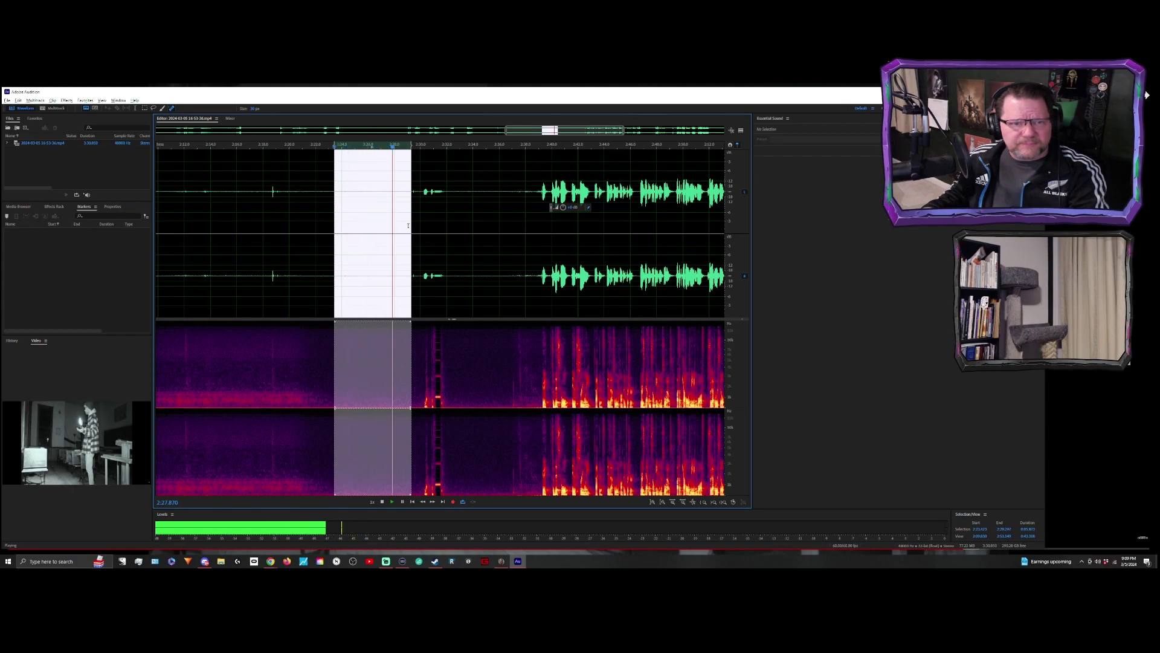
pyautogui.press('space')
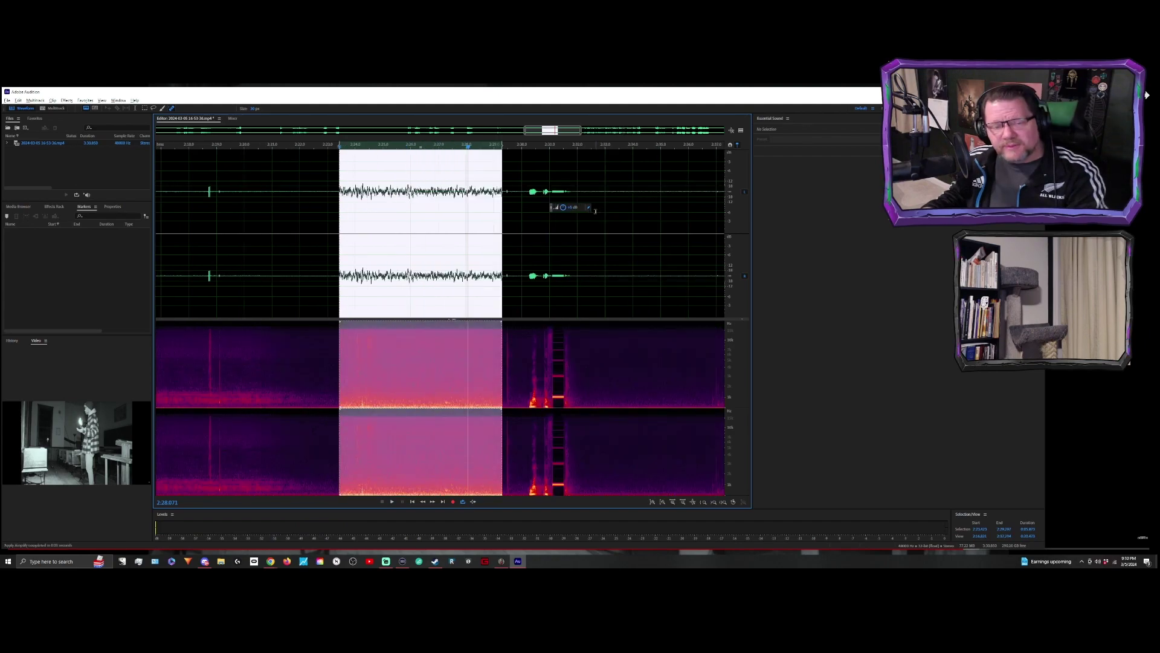
# Play back the amplified passage in short stretches to examine it for faint sounds
pyautogui.press('space')
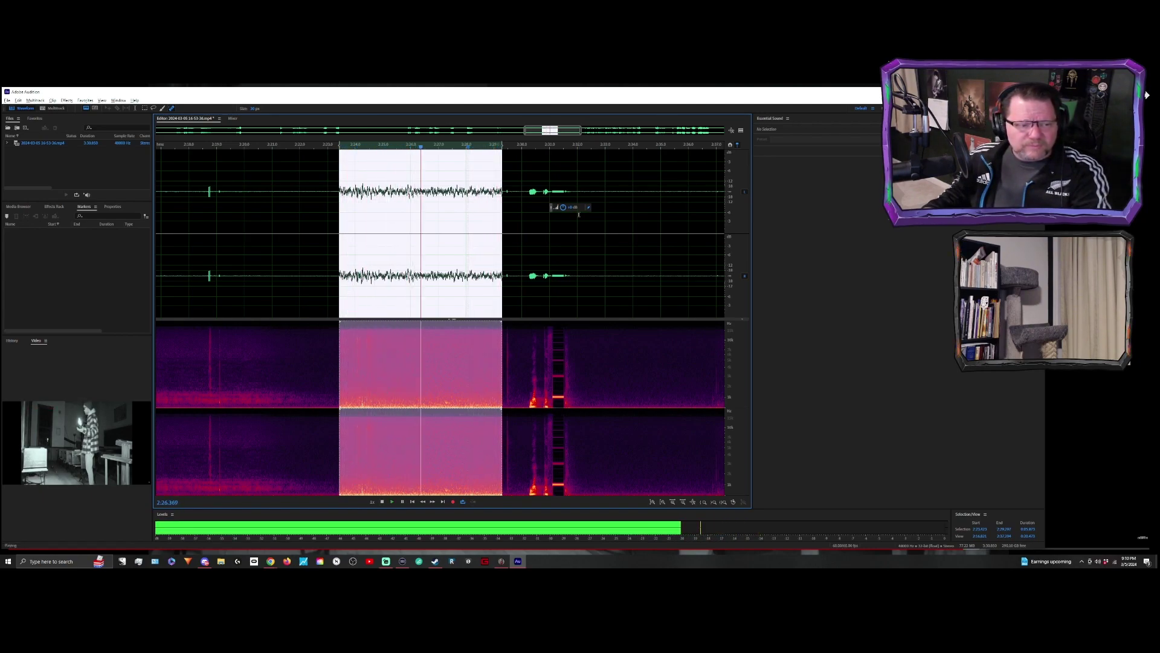
pyautogui.press('space')
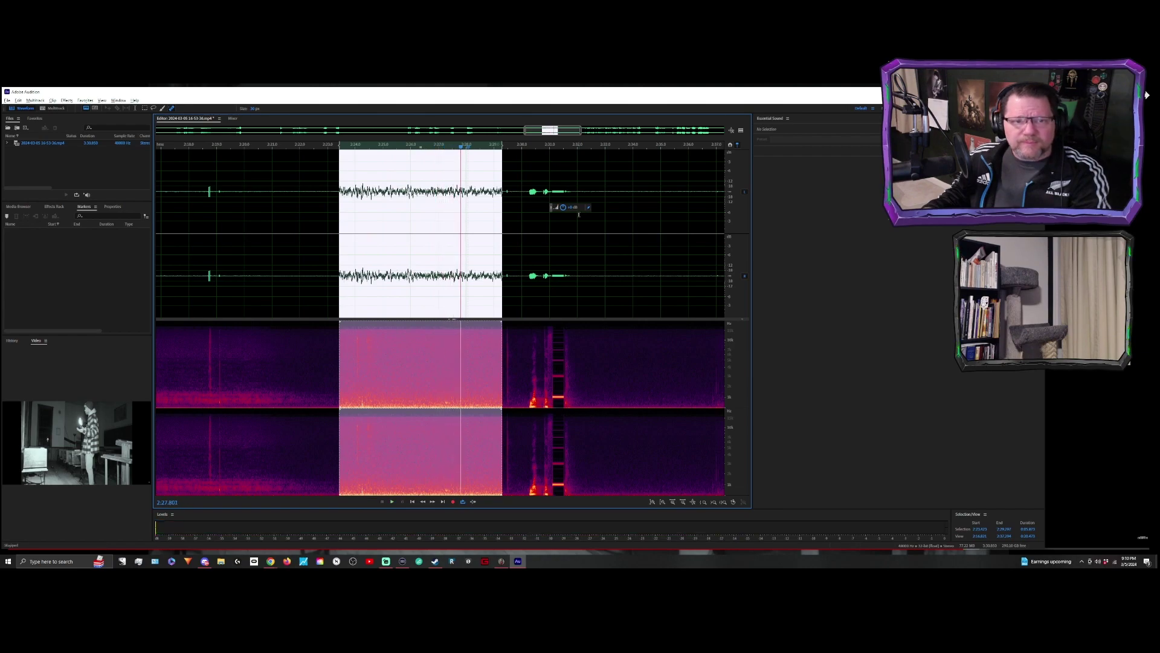
pyautogui.press('space')
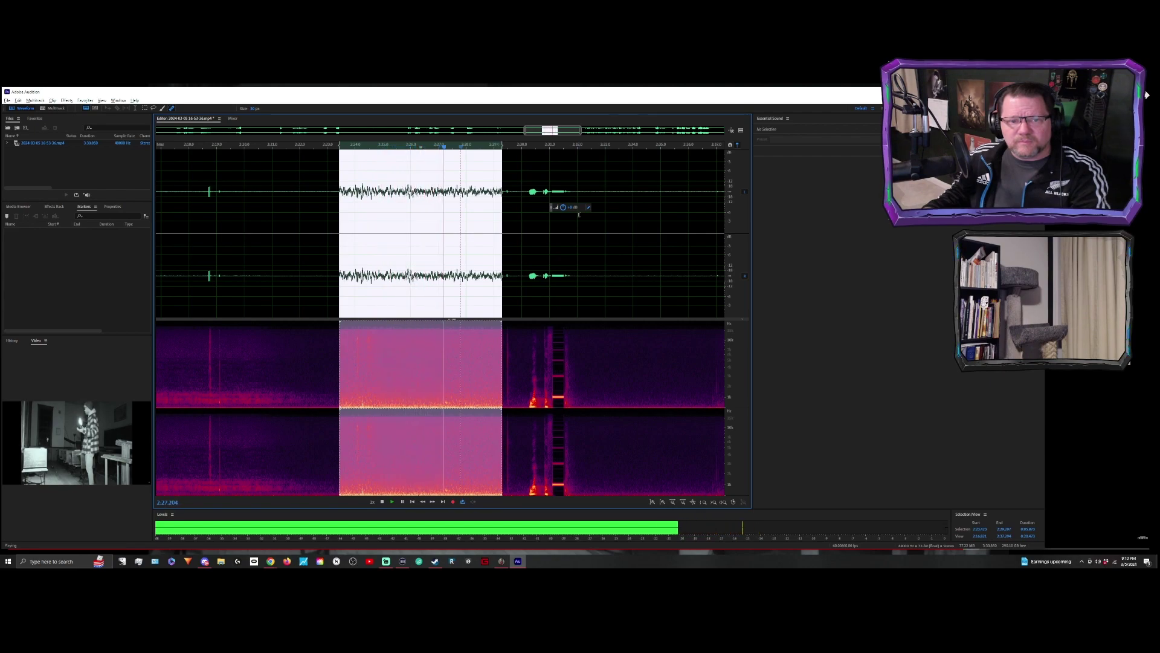
pyautogui.press('space')
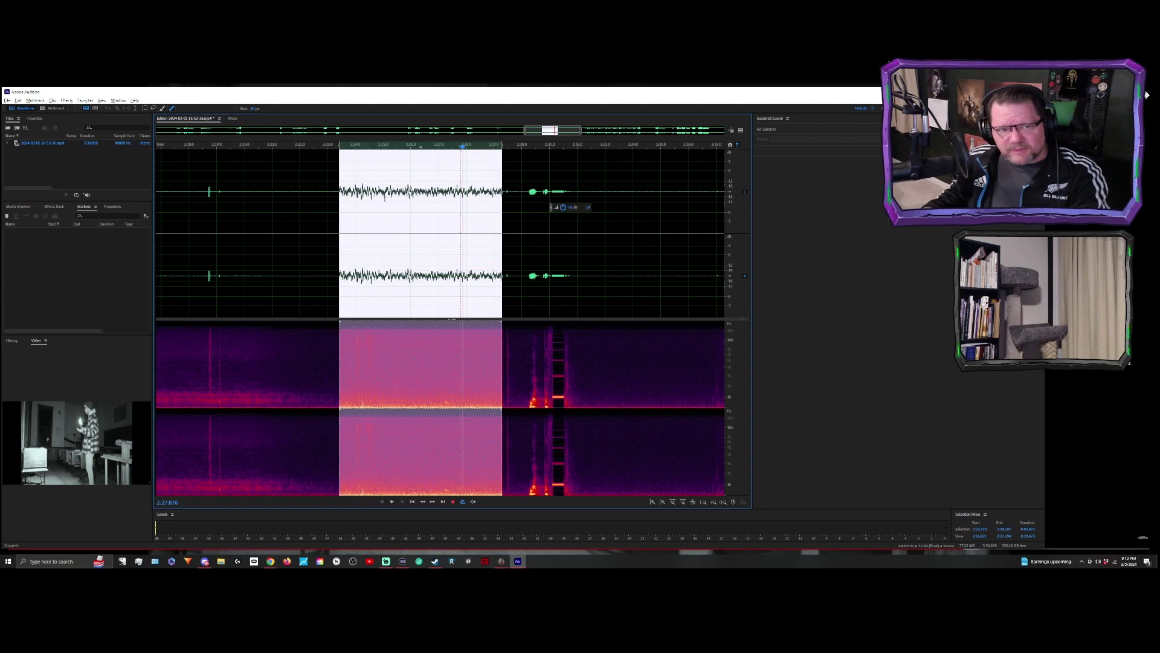
# Capture a noise print from about the first 1.6 seconds of the amplified passage
pyautogui.moveTo(384, 197); pyautogui.dragTo(340, 271)
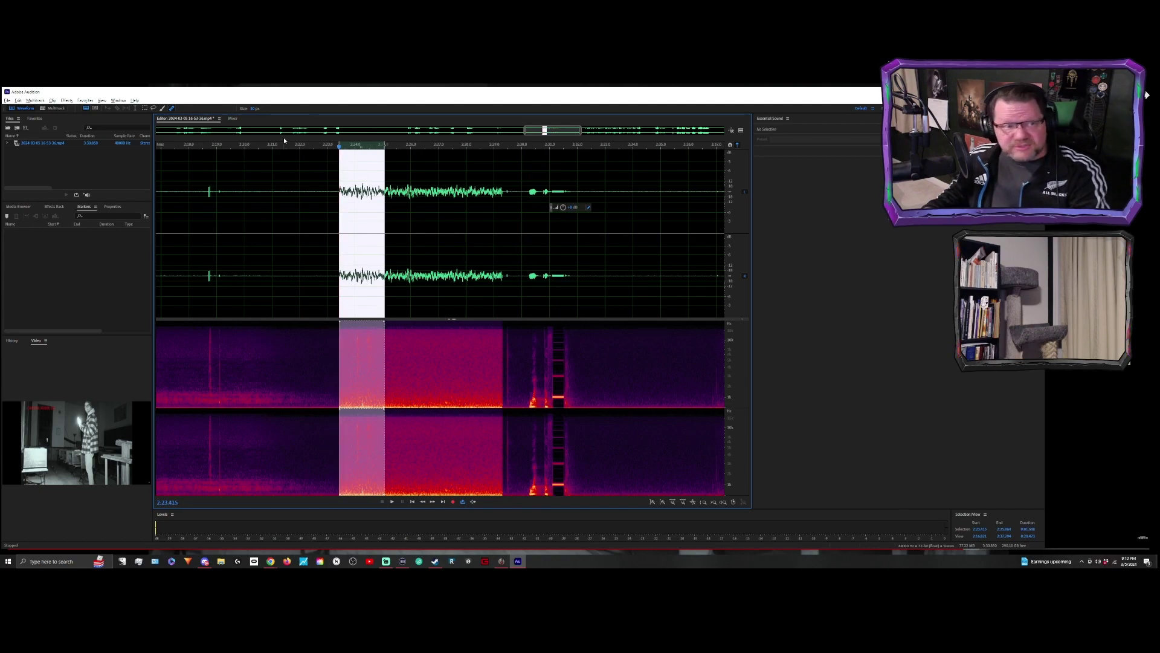
pyautogui.click(88, 101)
pyautogui.click(88, 102)
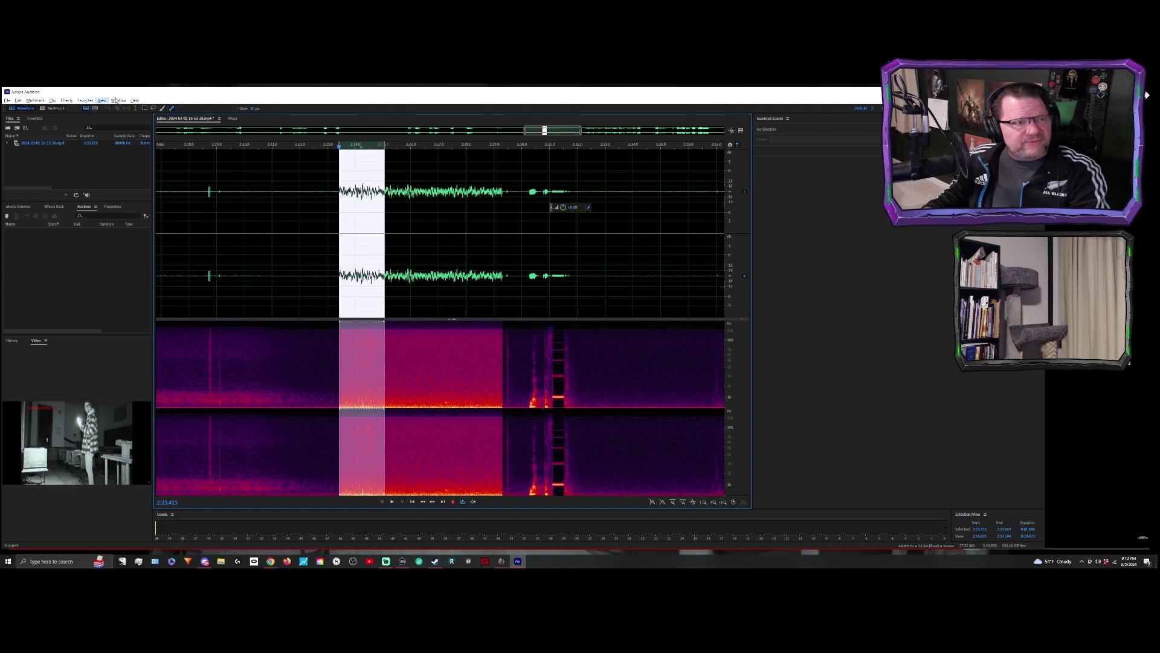
pyautogui.click(102, 100)
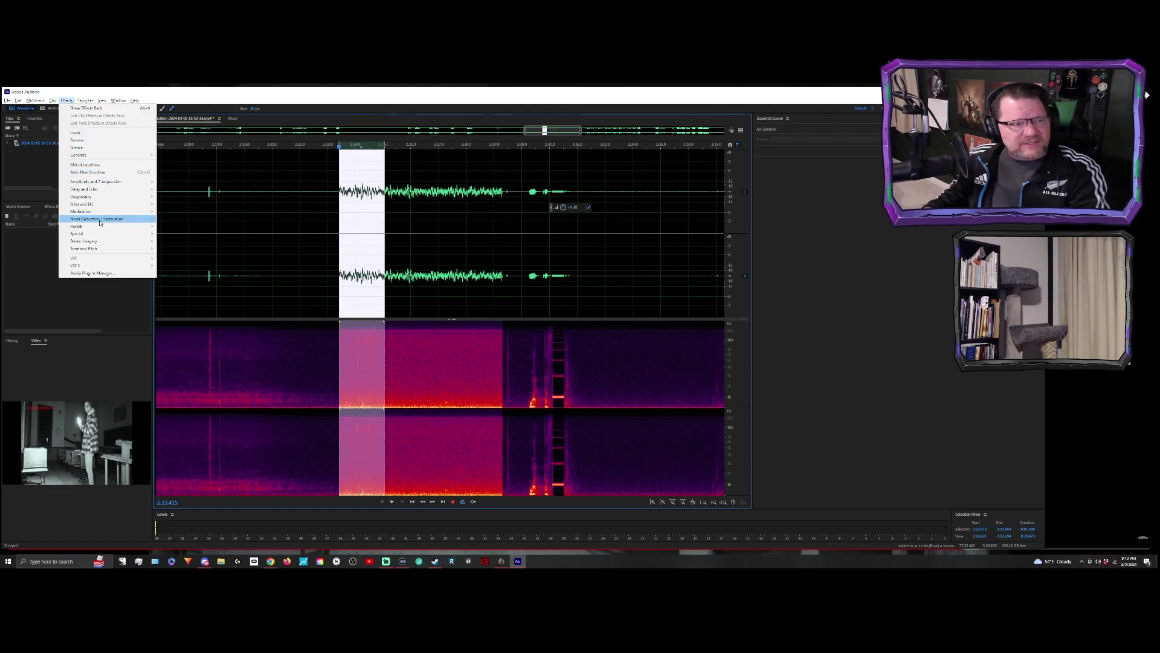
pyautogui.click(181, 219)
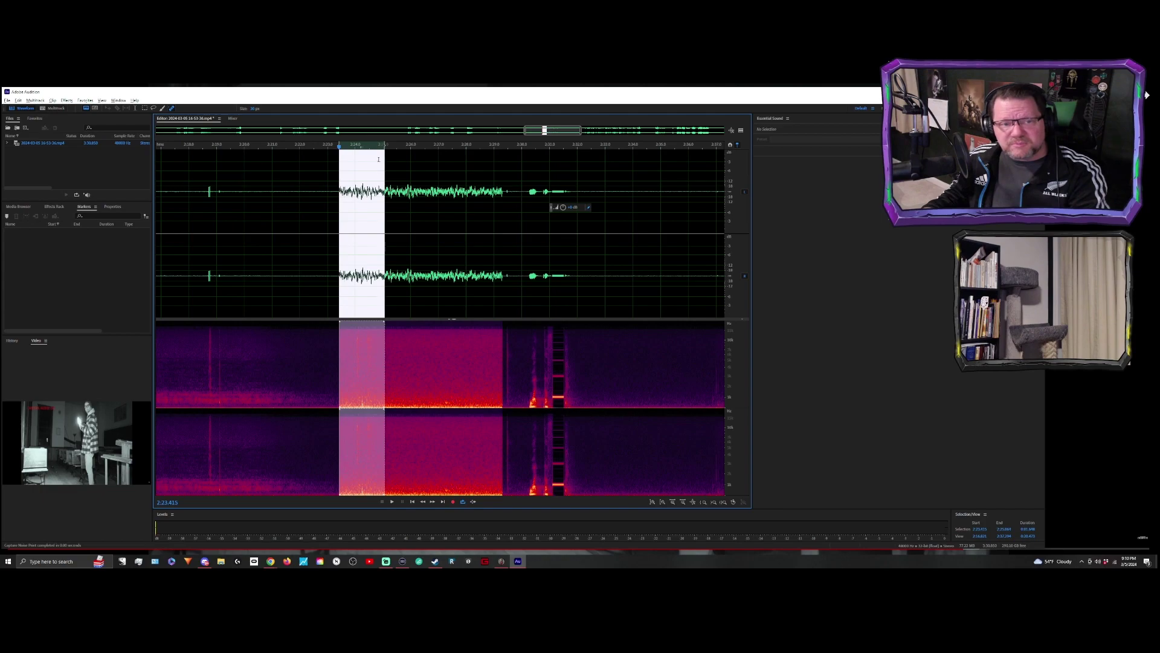
# Extend the selection over the whole amplified passage and open the Noise Reduction process for it
pyautogui.moveTo(384, 148); pyautogui.dragTo(501, 173)
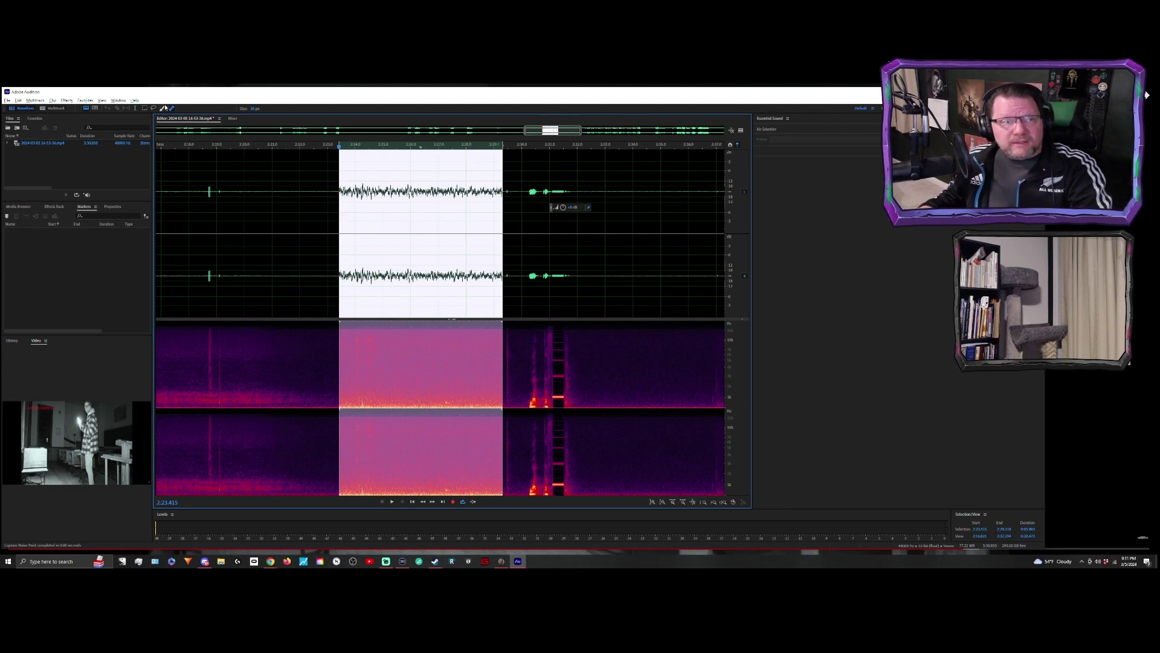
pyautogui.click(64, 101)
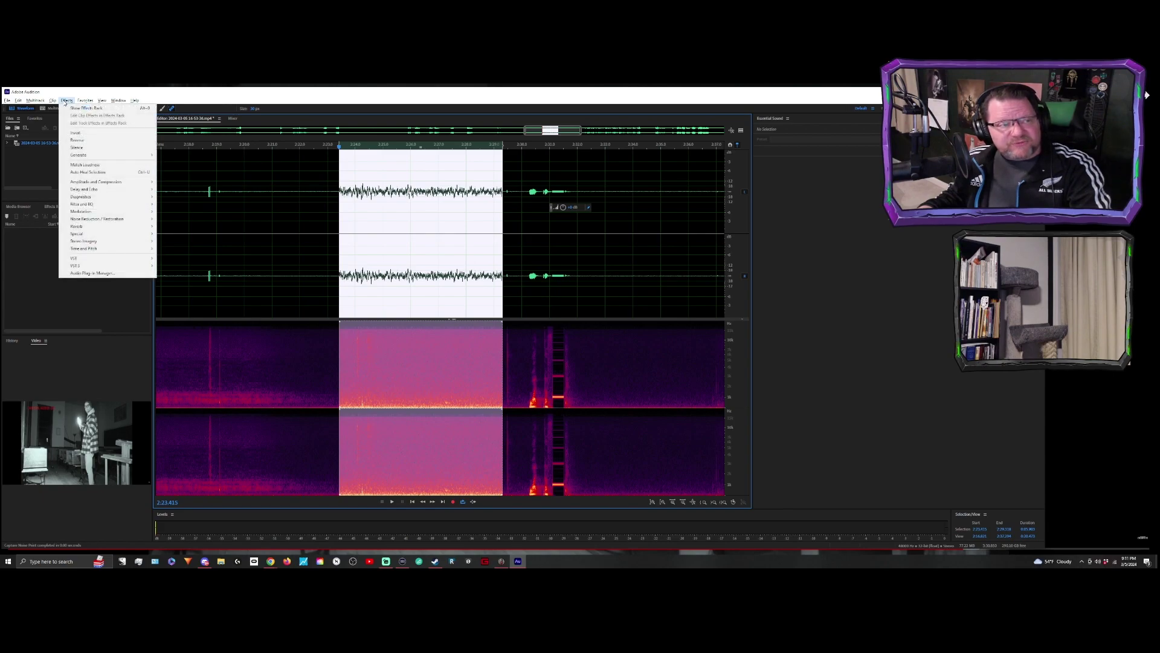
pyautogui.click(79, 100)
pyautogui.click(67, 101)
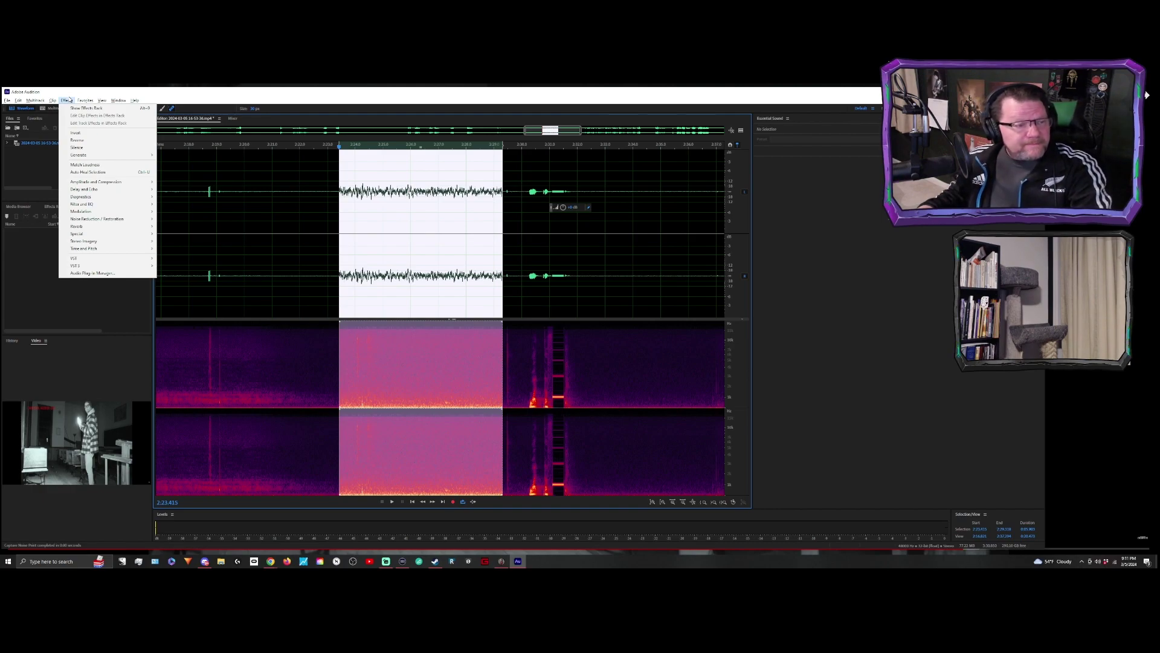
pyautogui.click(69, 101)
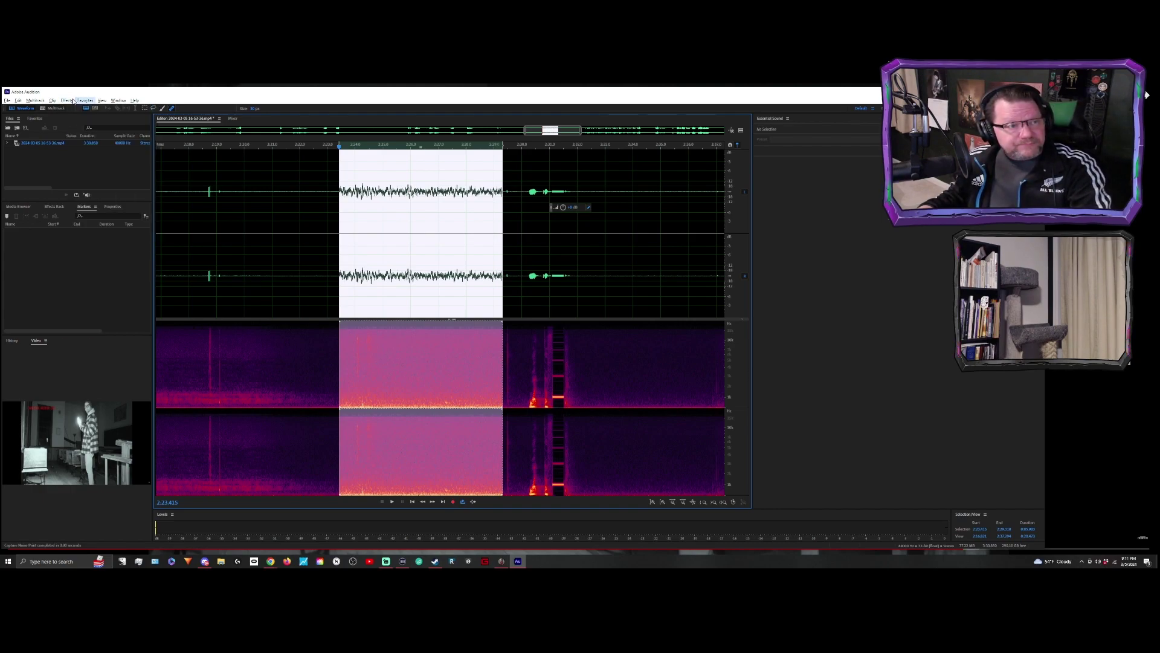
pyautogui.click(67, 100)
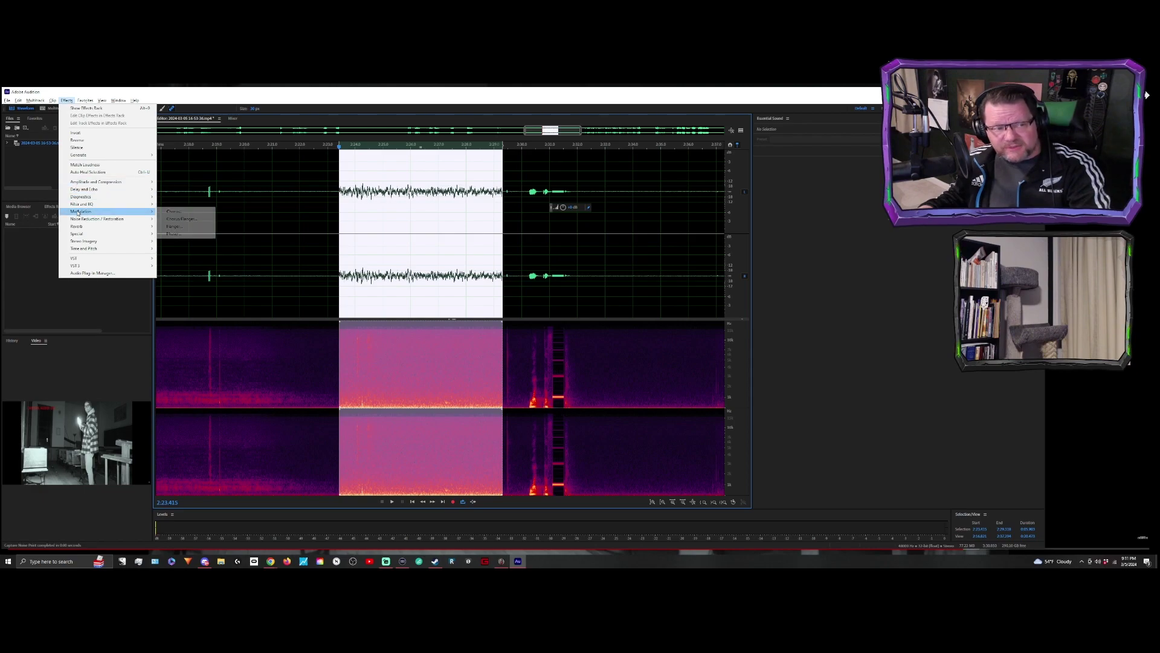
pyautogui.moveTo(91, 219)
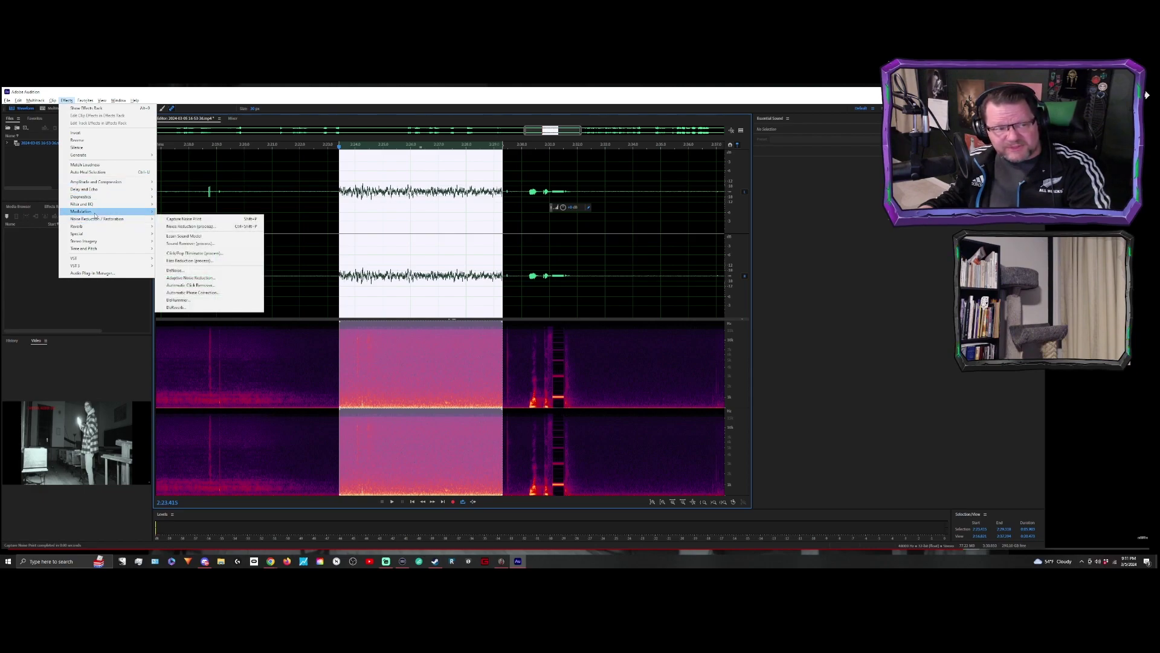
pyautogui.click(182, 226)
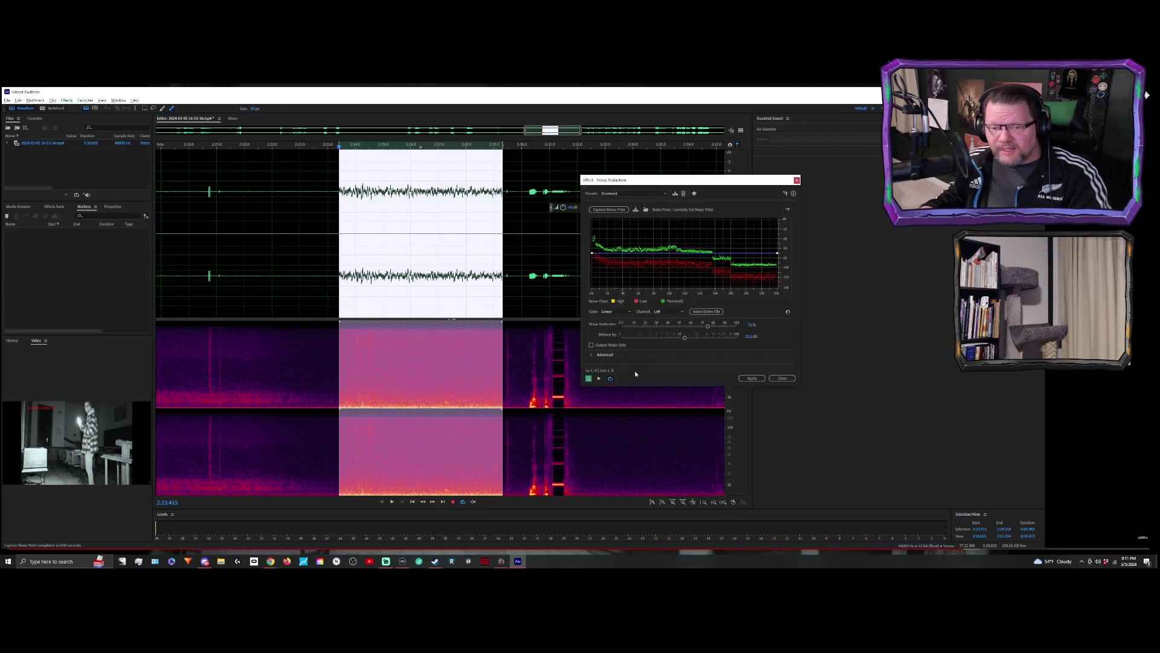
# Lower the noise reduction to about 30% along with the reduction amount and preview the result on the selected passage
pyautogui.moveTo(708, 327); pyautogui.dragTo(669, 329)
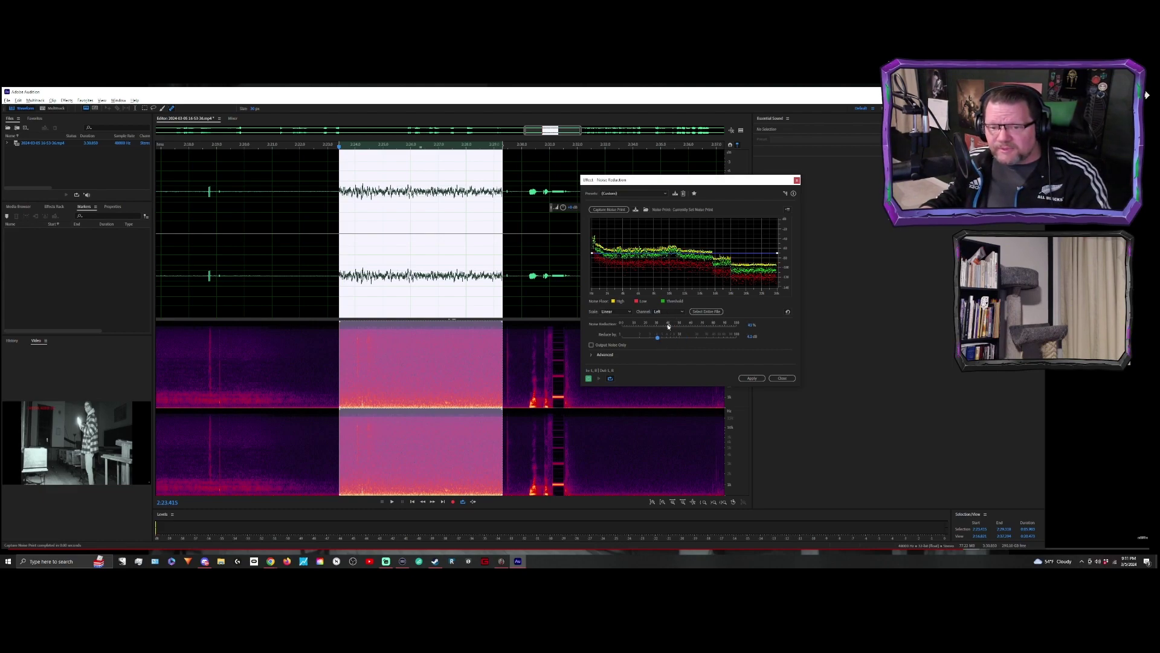
pyautogui.moveTo(668, 326); pyautogui.dragTo(659, 332)
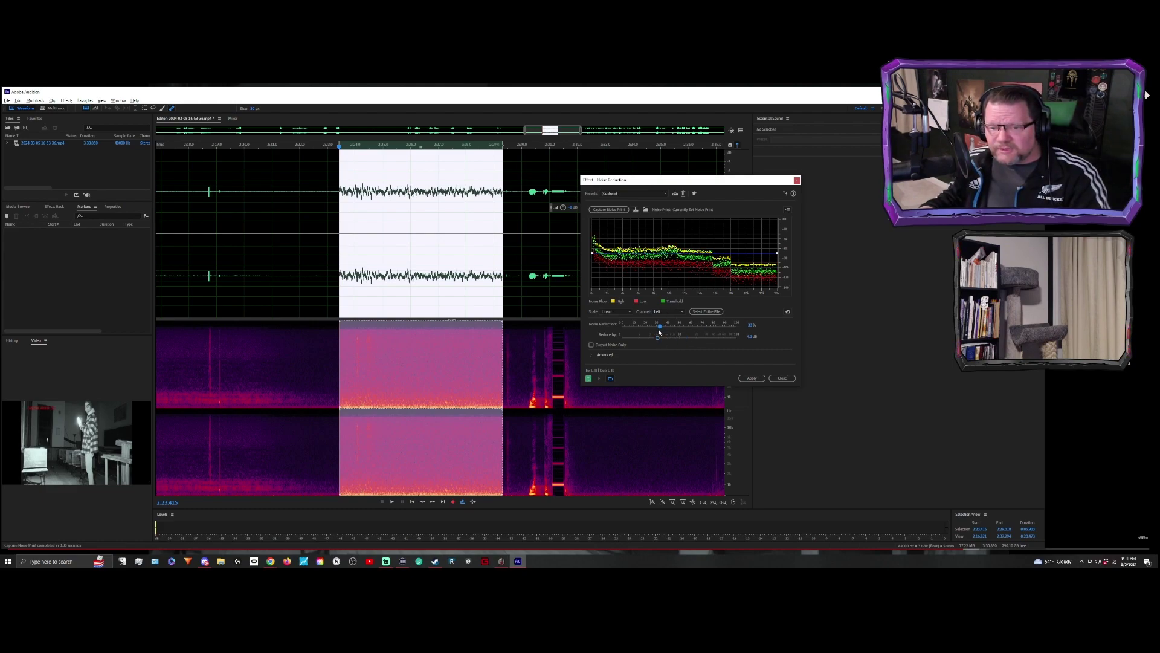
pyautogui.click(600, 379)
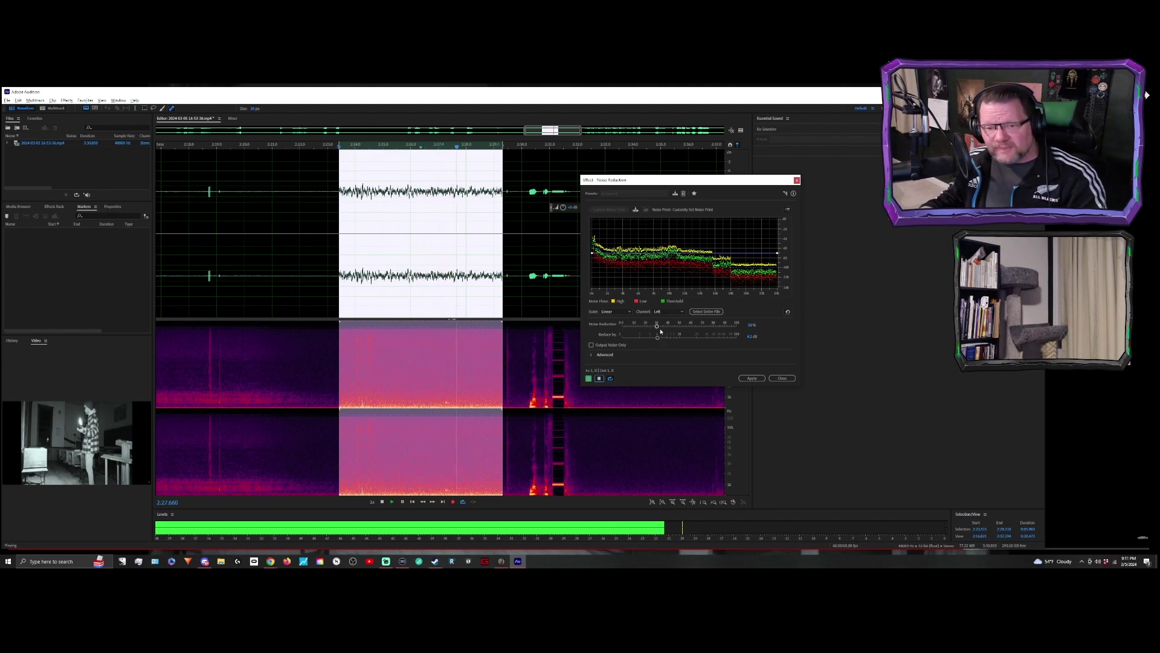
# Set the noise reduction to about 90% and the reduction amount to about 15 dB, and apply the effect to the passage
pyautogui.moveTo(657, 328); pyautogui.dragTo(719, 340)
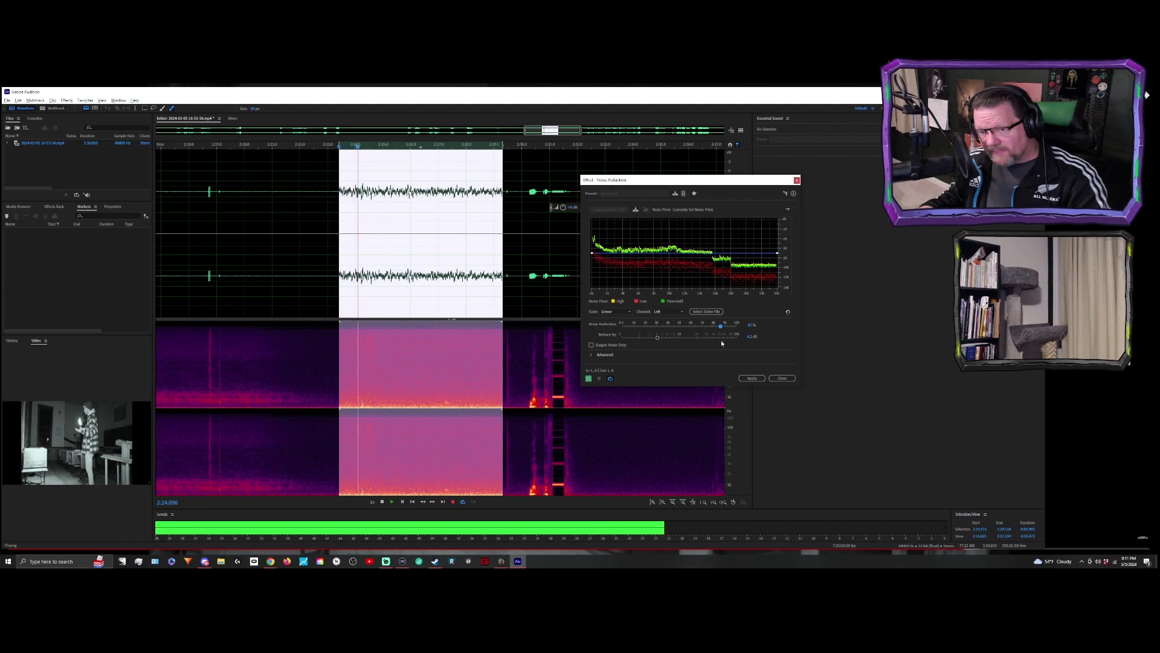
pyautogui.moveTo(722, 342); pyautogui.dragTo(724, 342)
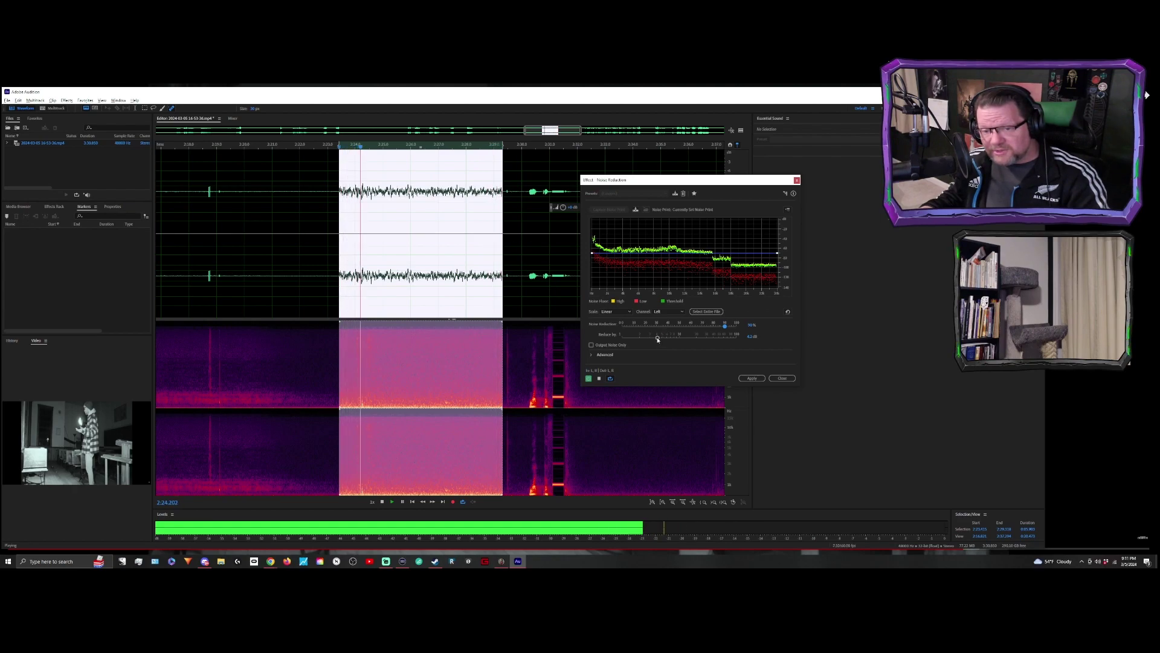
pyautogui.moveTo(658, 340); pyautogui.dragTo(677, 340)
pyautogui.moveTo(681, 342); pyautogui.dragTo(690, 350)
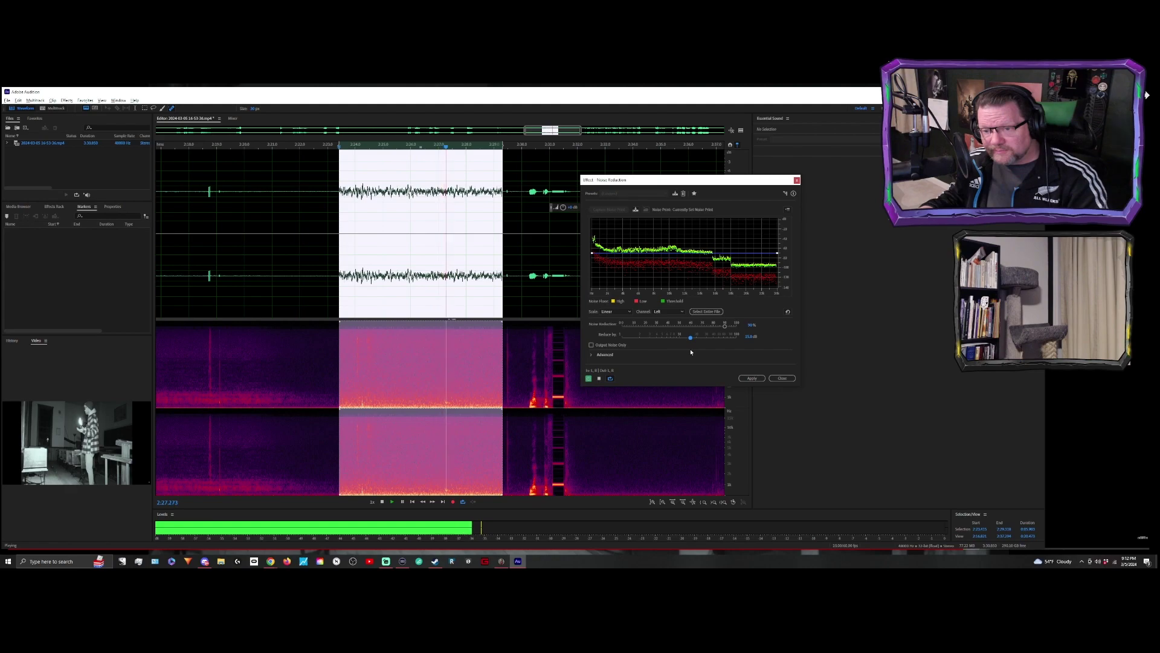
pyautogui.click(753, 378)
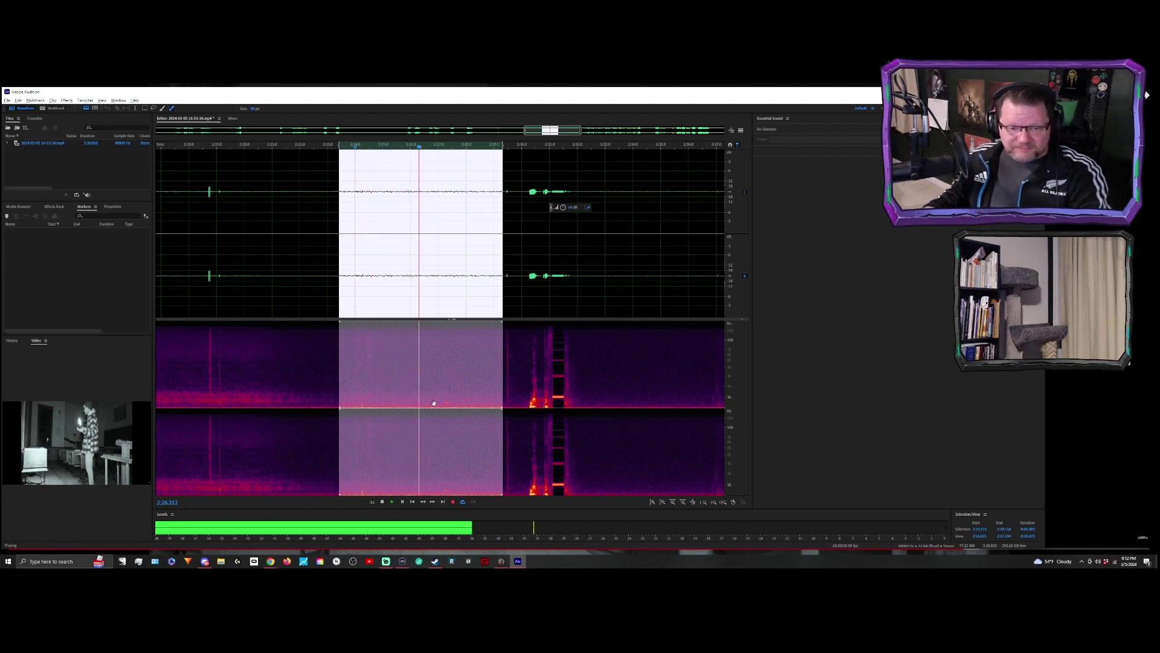
# Listen to the noise-reduced passage, starting playback just before it at about 2:23.2
pyautogui.press('space')
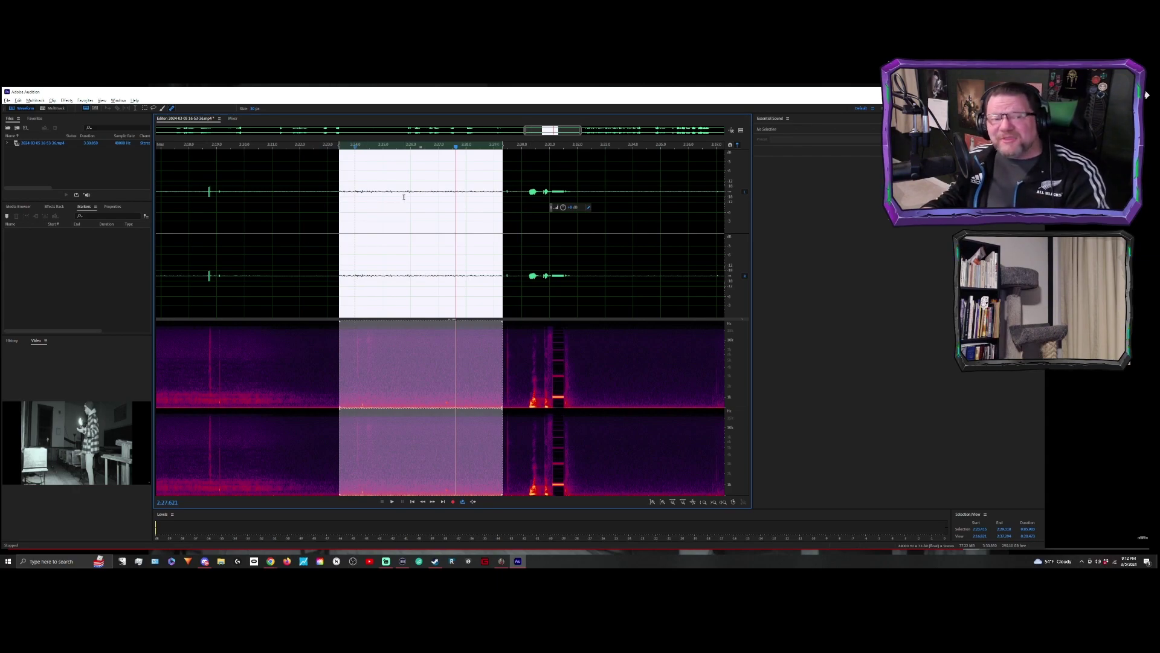
pyautogui.click(334, 192)
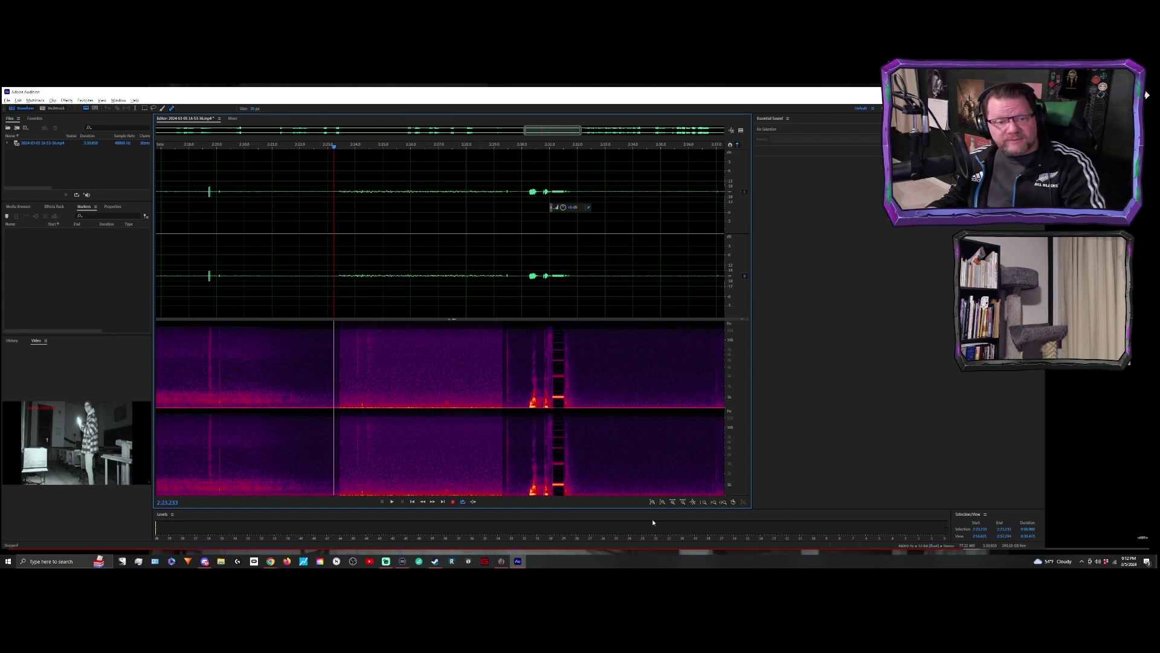
pyautogui.press('space')
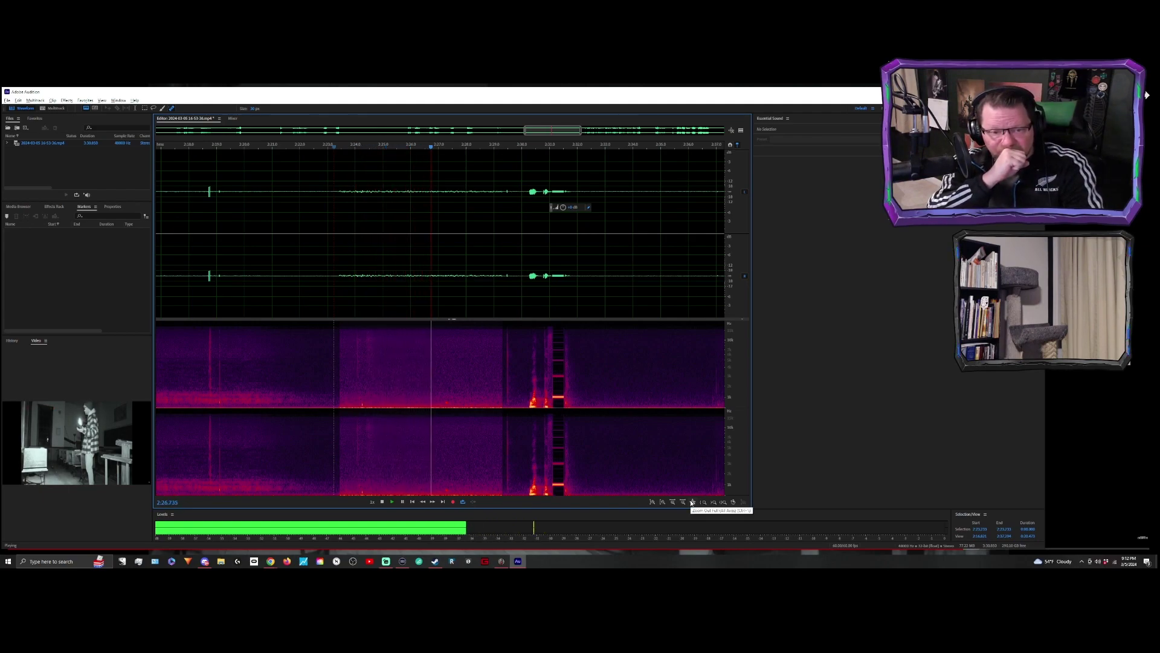
pyautogui.press('space')
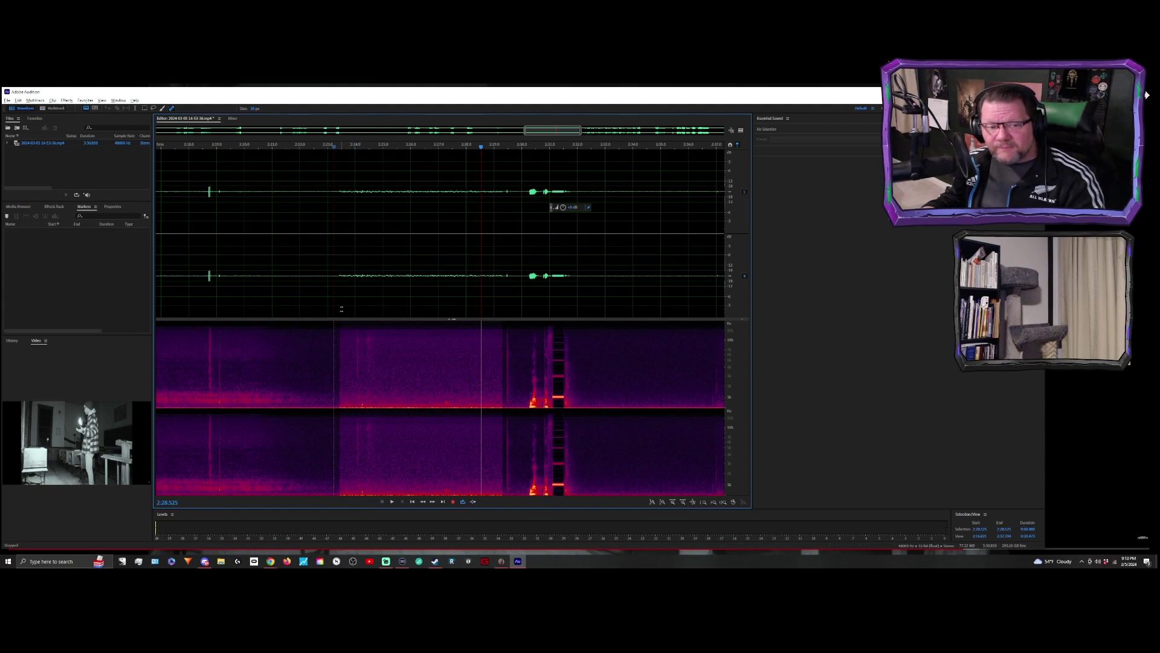
# Select the whole noise-reduced passage again and play it in stretches to examine it for faint sounds
pyautogui.moveTo(339, 308); pyautogui.dragTo(504, 322)
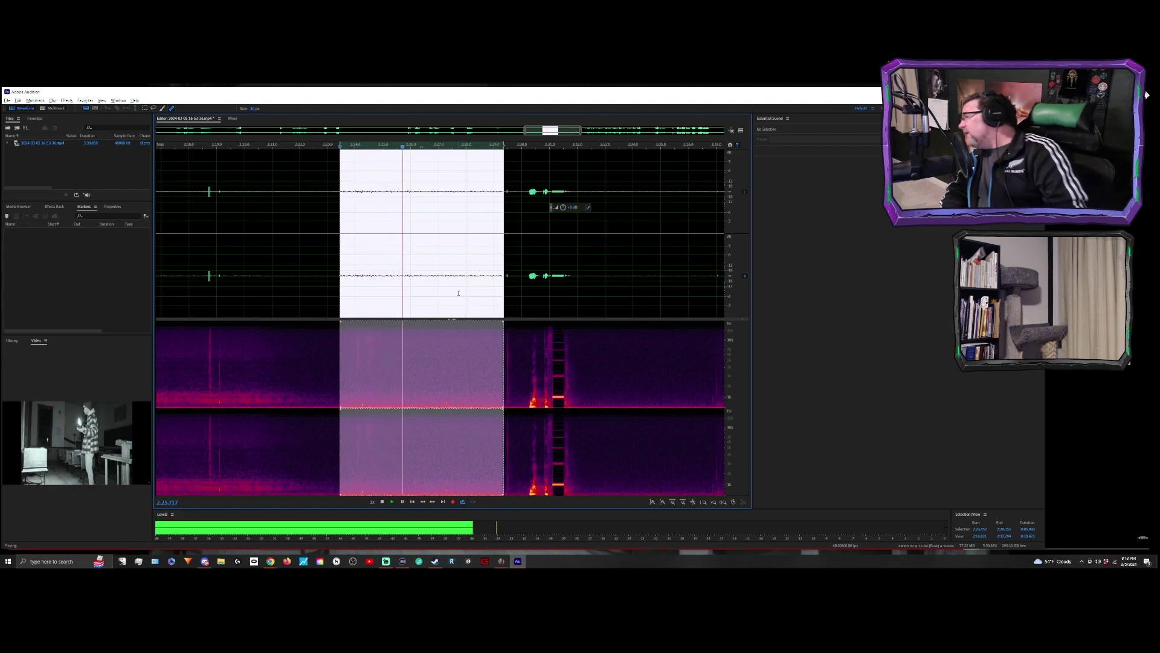
pyautogui.press('space')
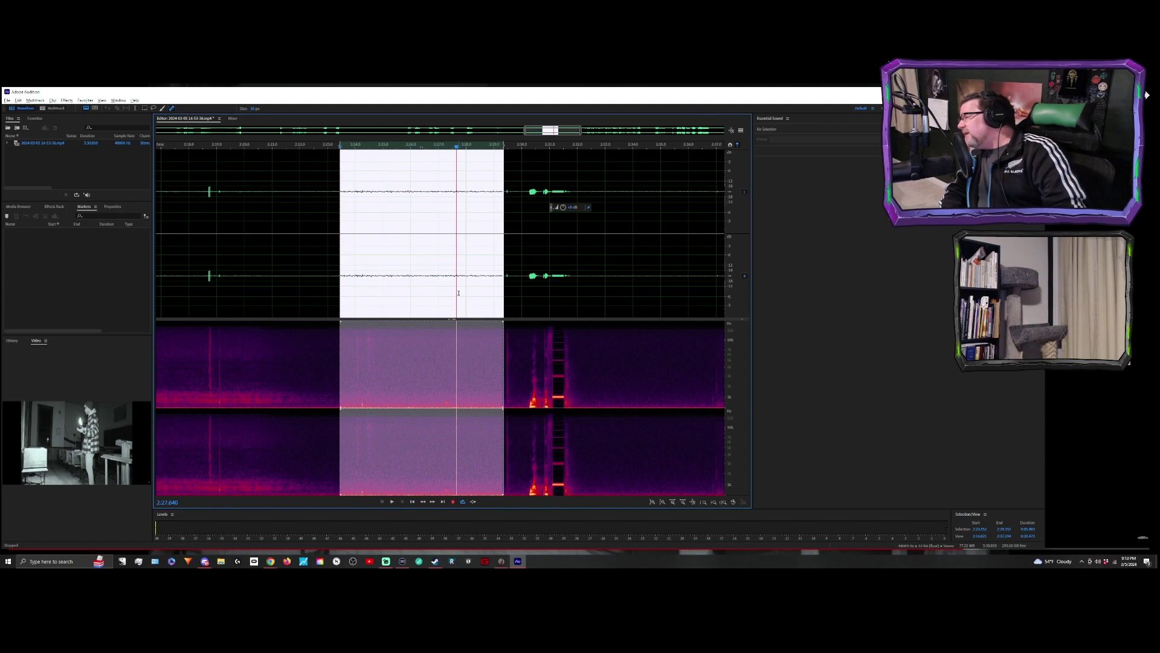
pyautogui.press('space')
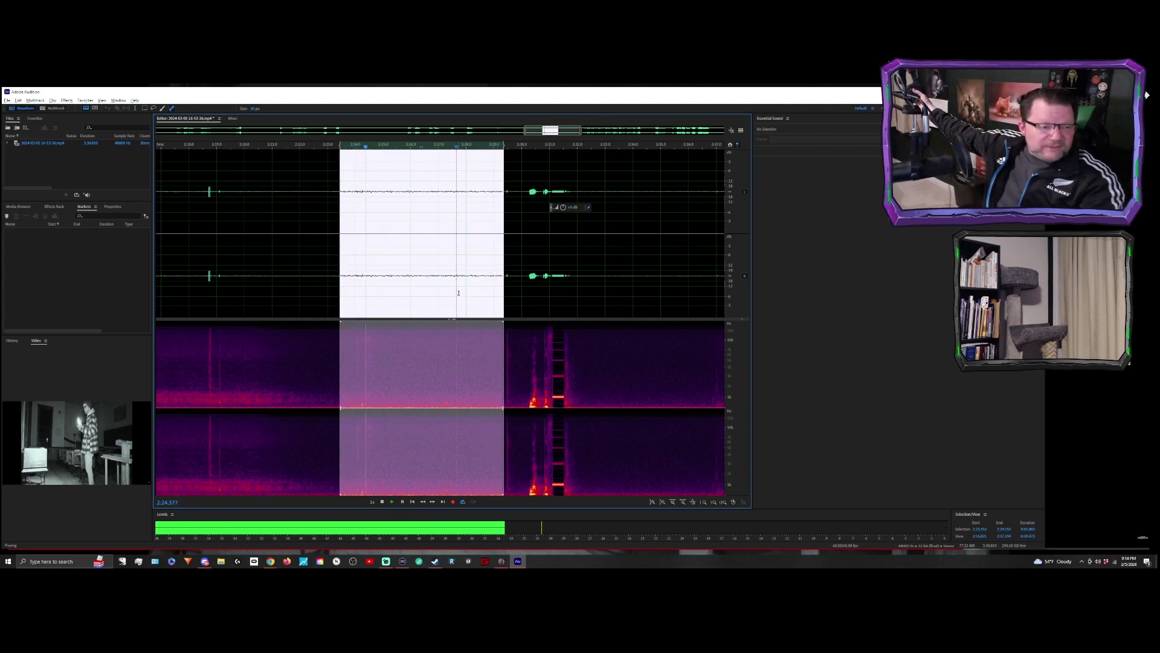
pyautogui.press('space')
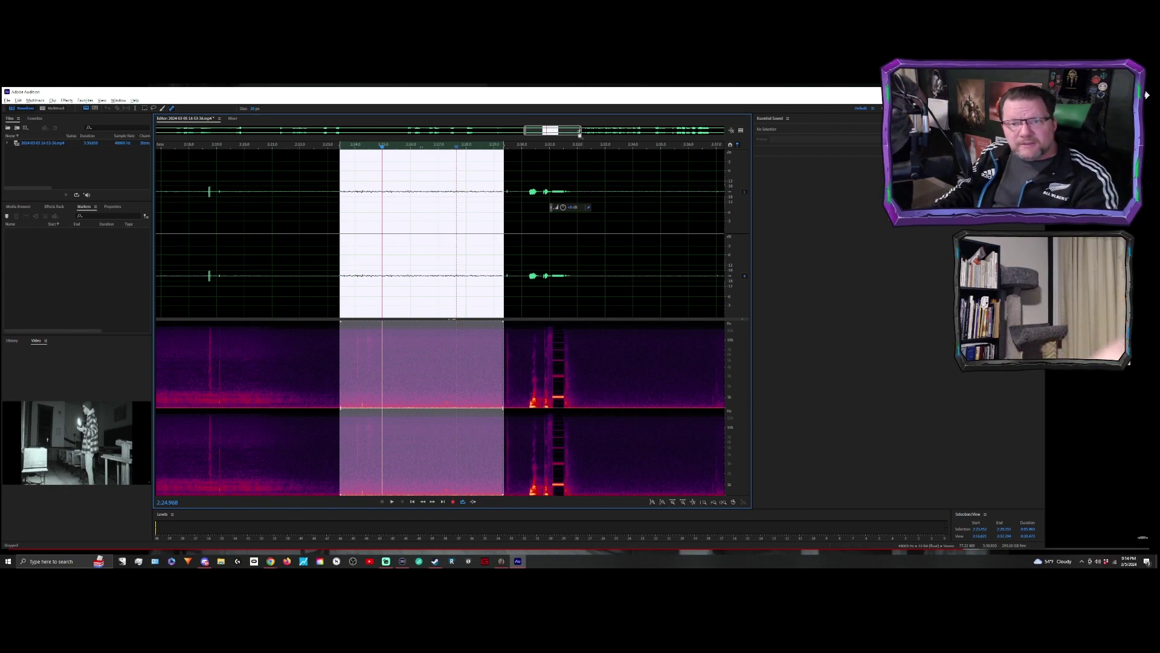
# Play the surrounding audio from just before the voice burst at about 2:10 through the end of the noise-reduced passage
pyautogui.moveTo(581, 131); pyautogui.dragTo(606, 132)
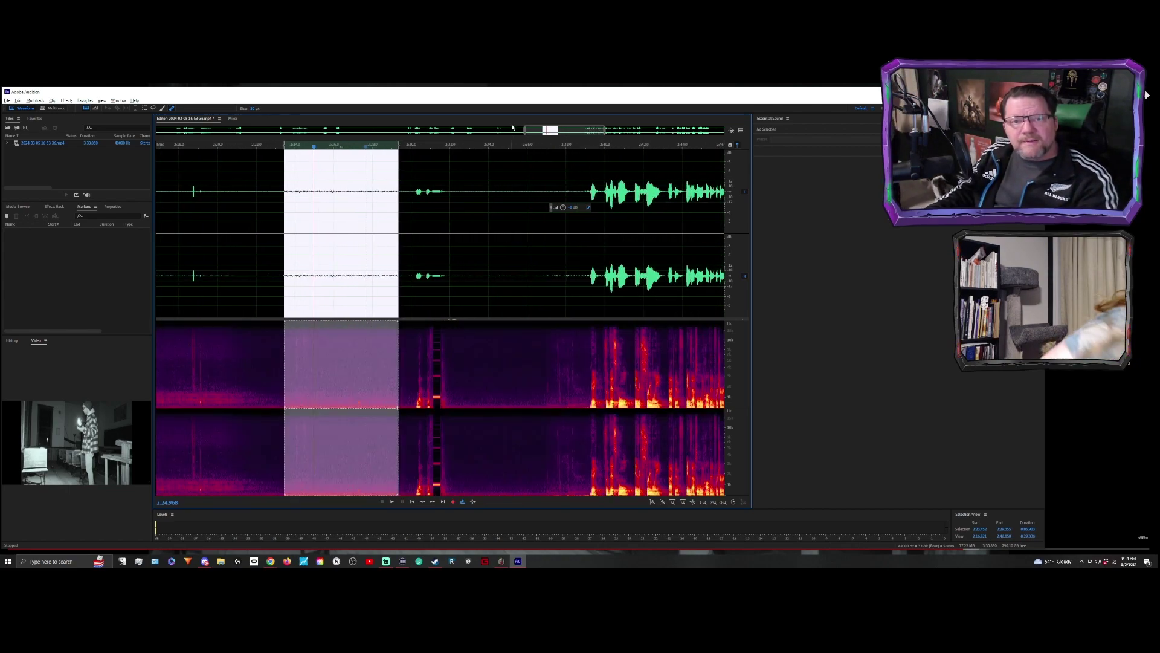
pyautogui.moveTo(523, 137); pyautogui.dragTo(456, 156)
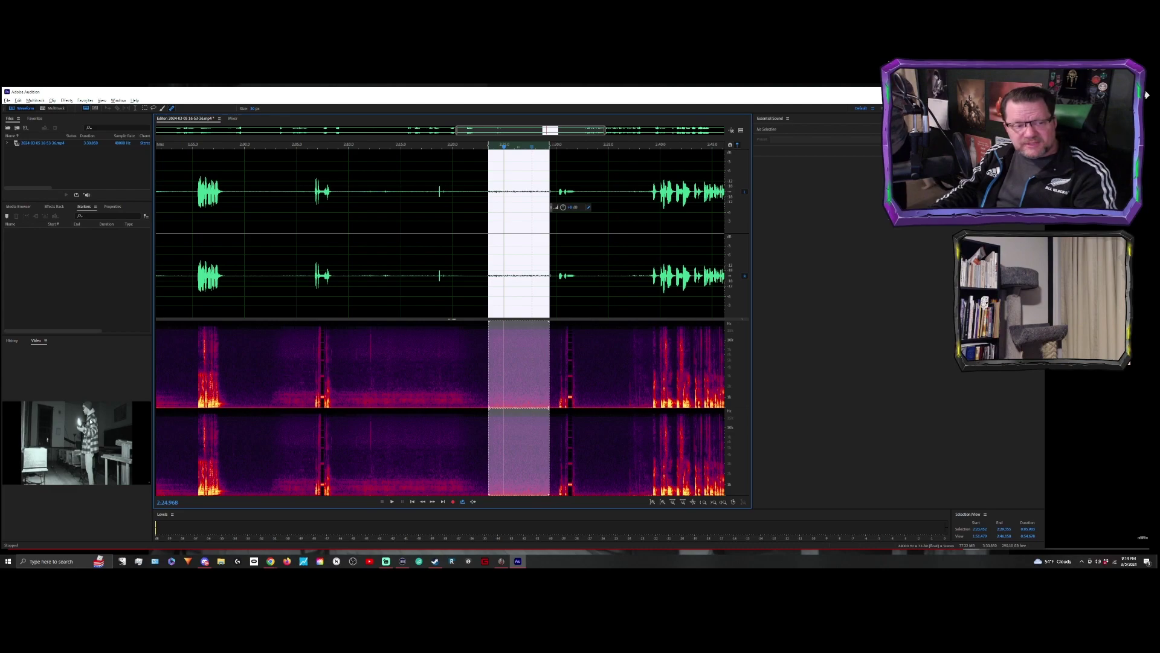
pyautogui.click(186, 170)
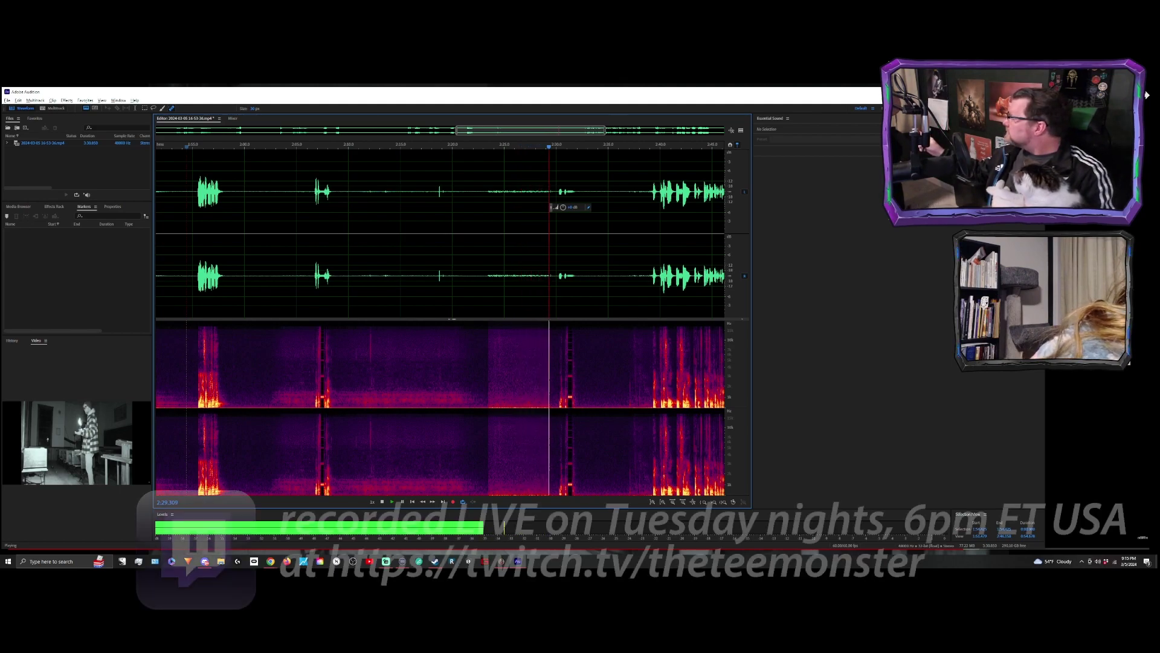
pyautogui.press('space')
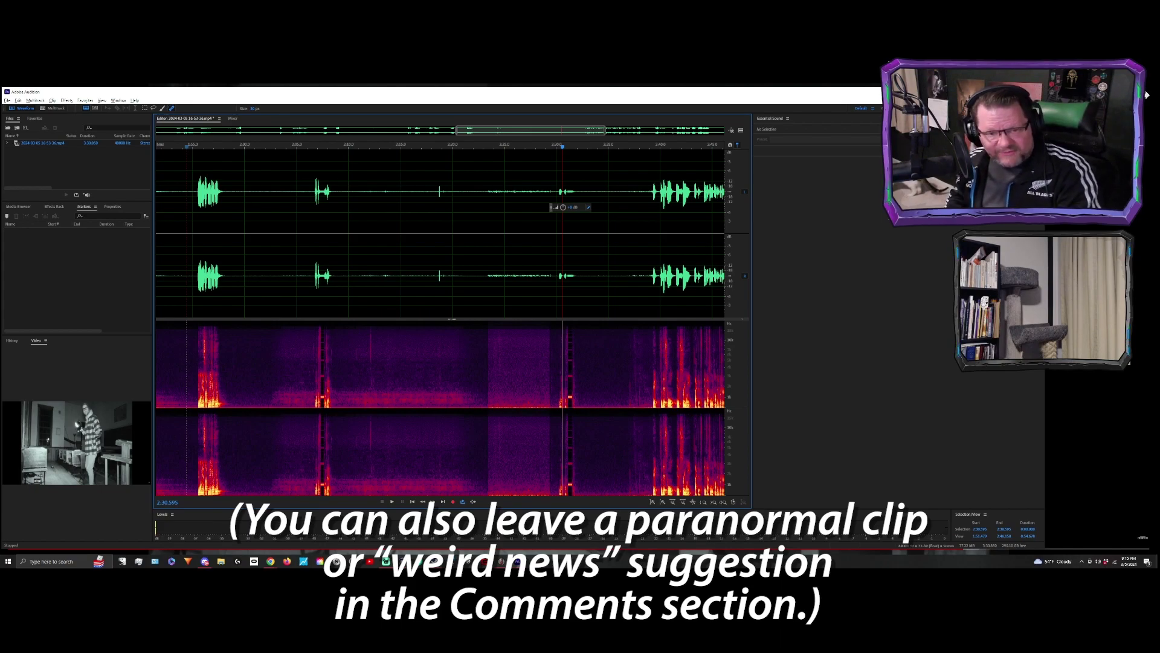
# Save the edited audio as a Wave PCM file named aa and switch to the haunted schoolhouse video
pyautogui.hotkey('ctrl', 'shift', 's')
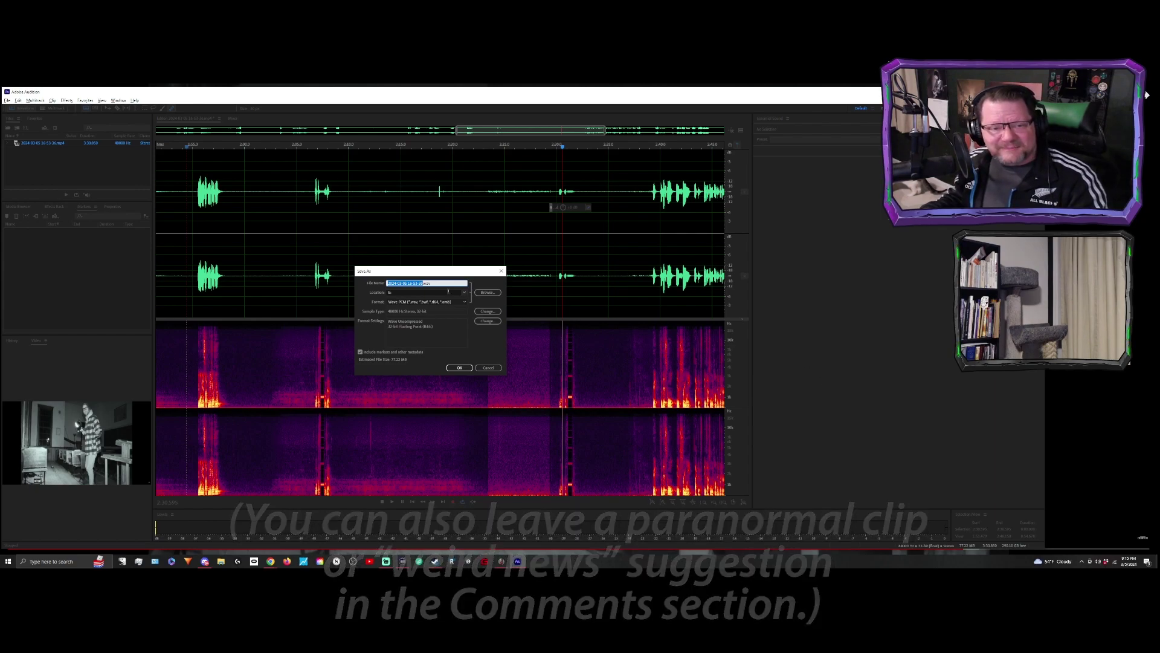
pyautogui.write('aa')
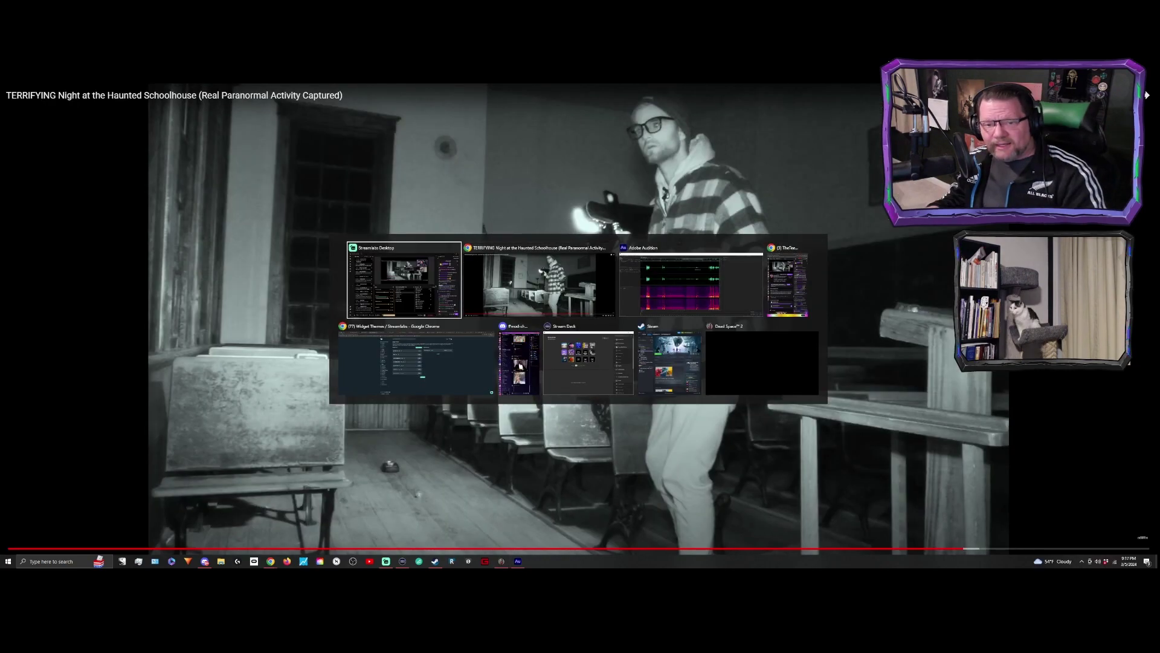
pyautogui.hotkey('alt', 'tab')
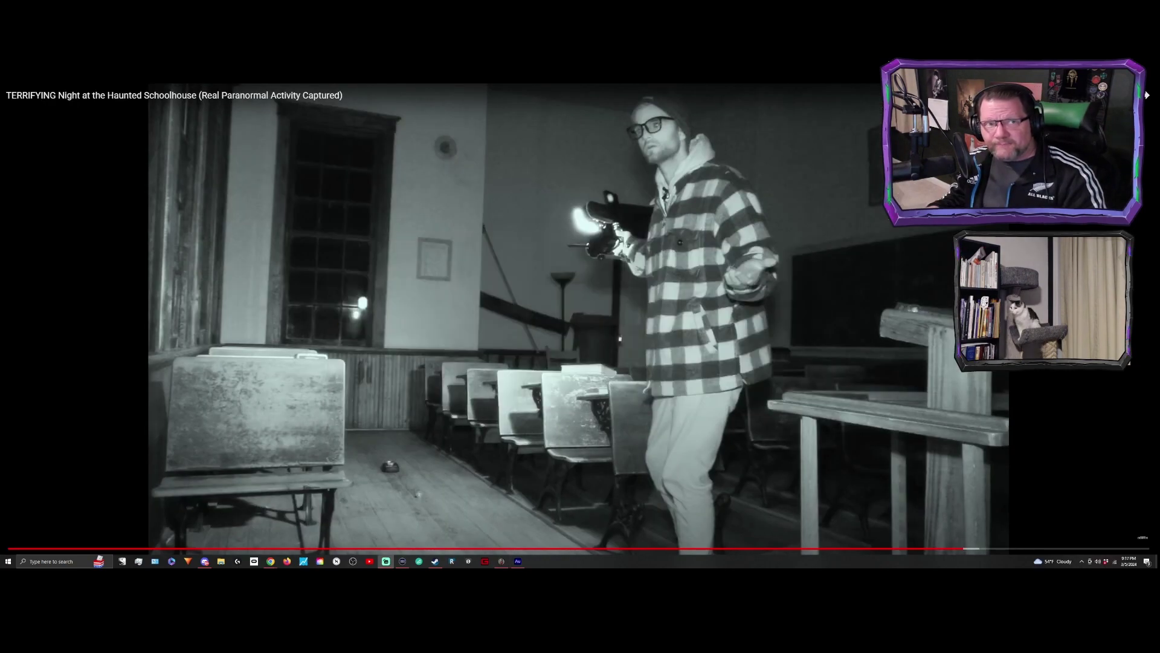